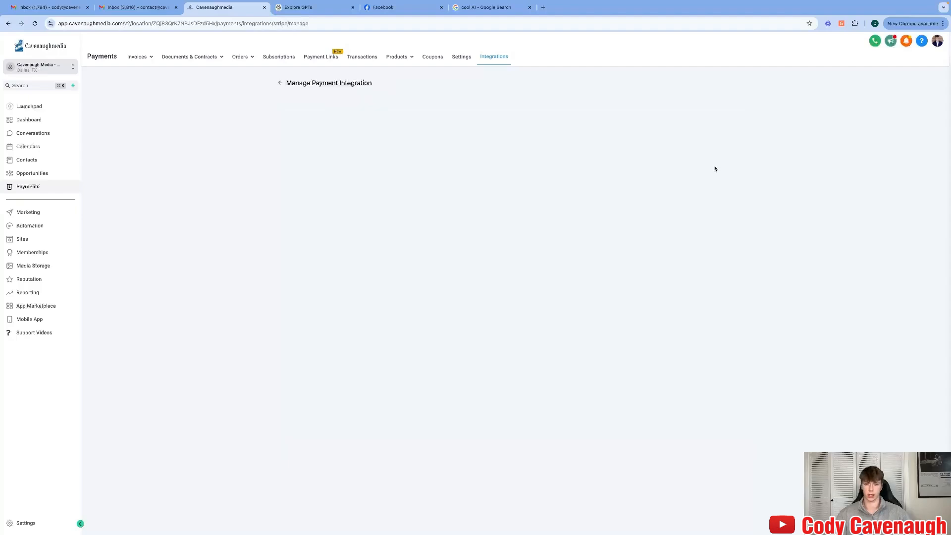
View the Stripe account connection page for LeadConnector, return to the payment integration page and exit it.
{"action": "left_click", "coordinate": [403, 142]}
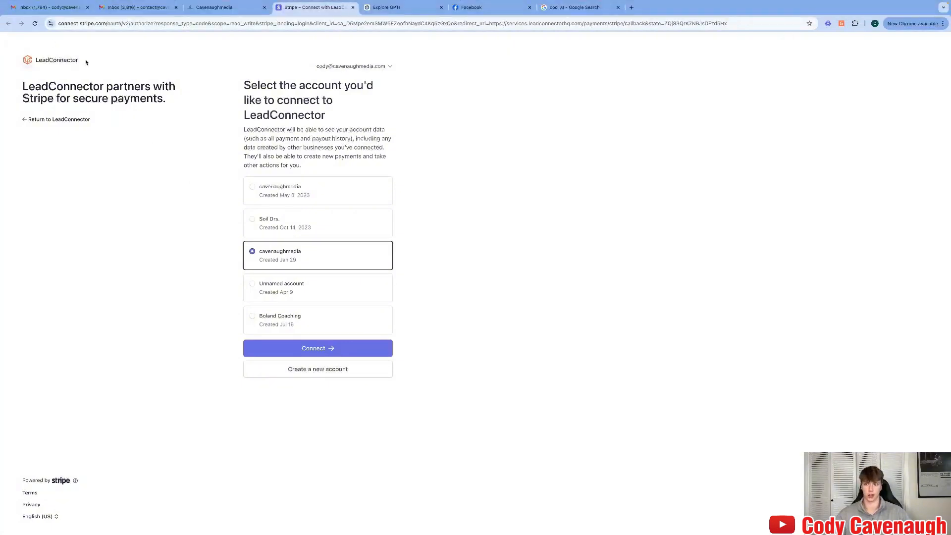
{"action": "left_click", "coordinate": [25, 14]}
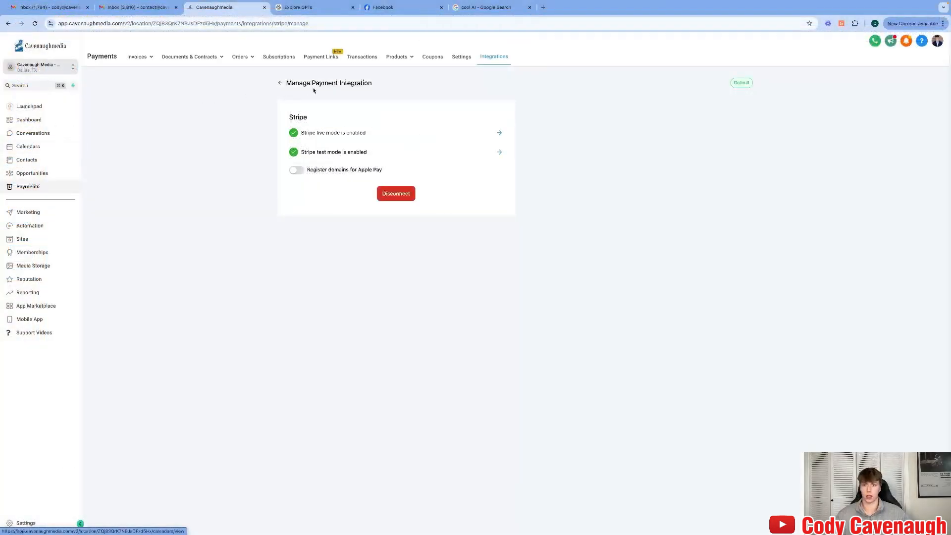
{"action": "left_click", "coordinate": [280, 84]}
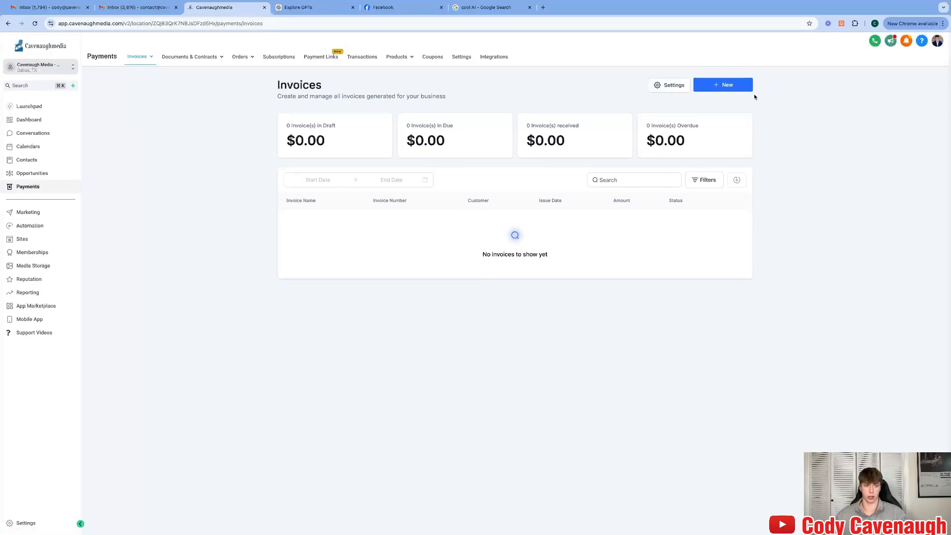
Start a new one-time invoice from the invoices overview.
{"action": "left_click", "coordinate": [741, 90]}
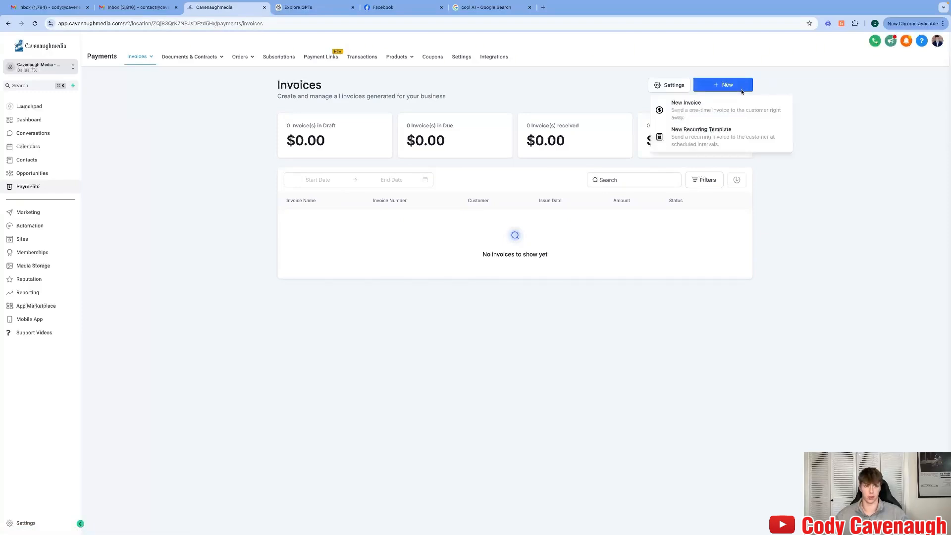
{"action": "left_click", "coordinate": [719, 115]}
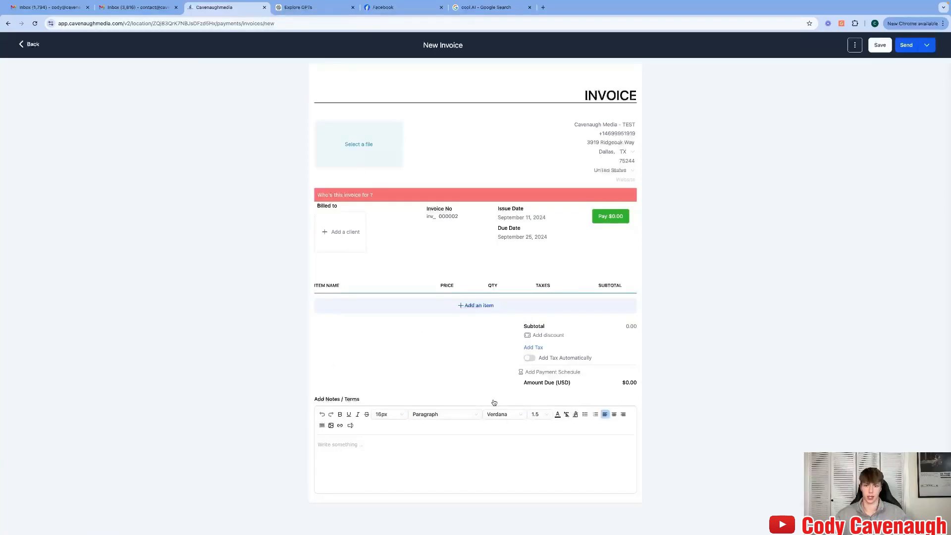
Try a logo image in the invoice header and remove it again.
{"action": "left_click", "coordinate": [371, 150]}
{"action": "left_click", "coordinate": [90, 172]}
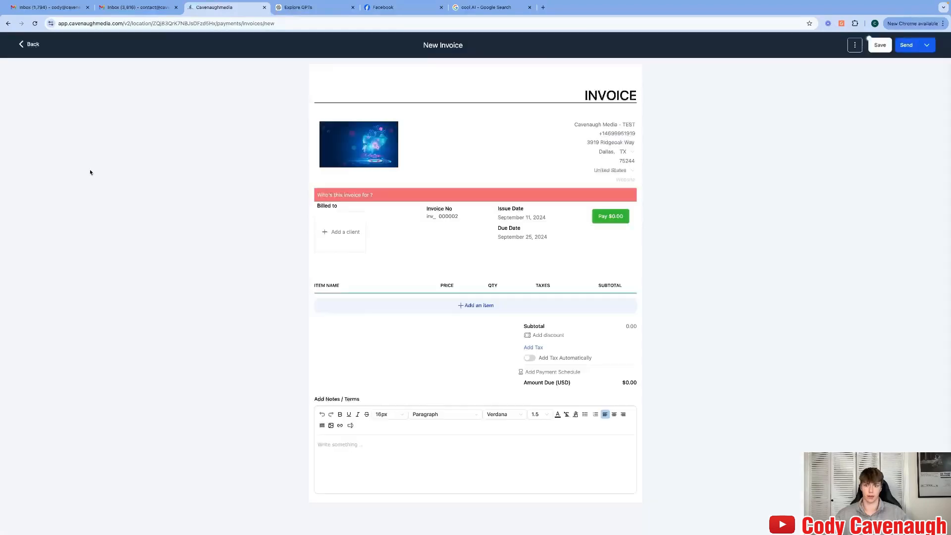
{"action": "mouse_move", "coordinate": [355, 146]}
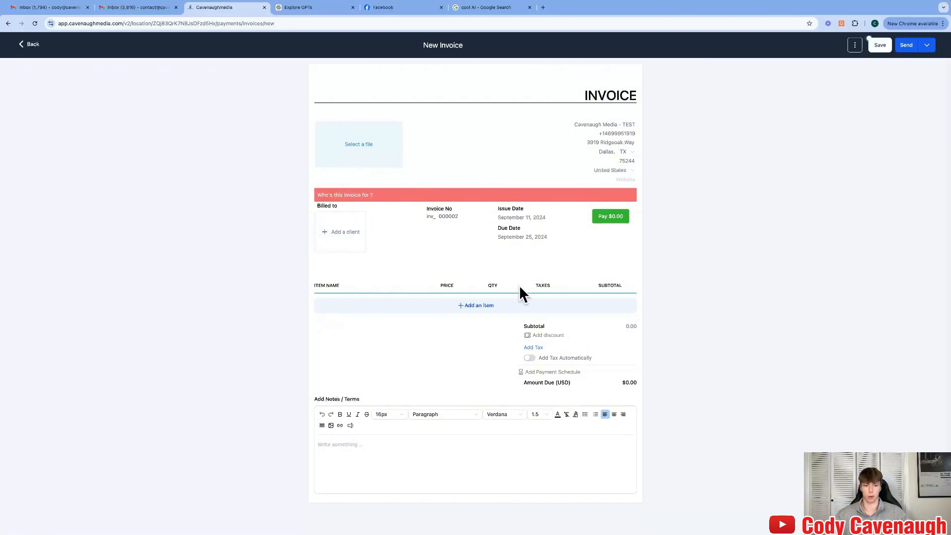
Set the invoice's issue date to September 11, 2024 and its due date to September 14, 2024.
{"action": "left_click", "coordinate": [529, 219]}
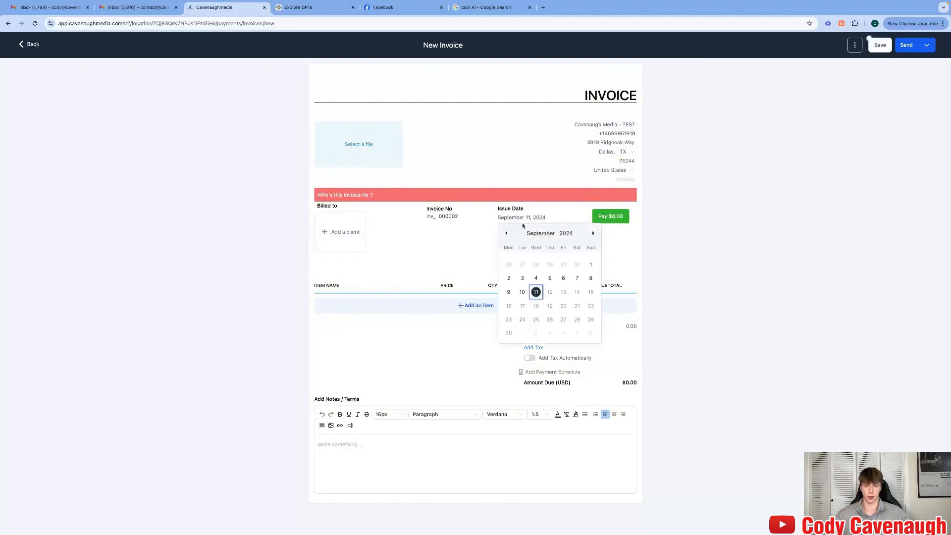
{"action": "left_click", "coordinate": [536, 292]}
{"action": "left_click", "coordinate": [515, 237]}
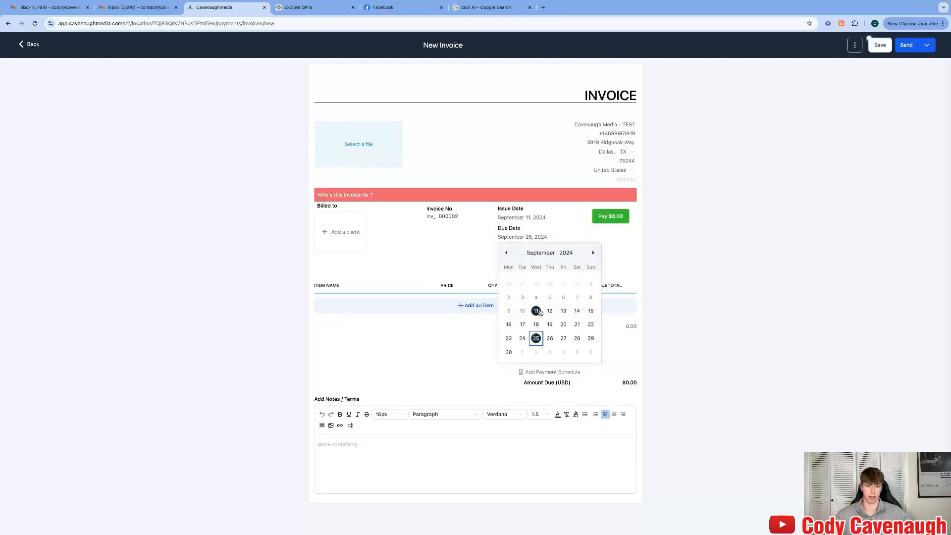
{"action": "left_click", "coordinate": [577, 311]}
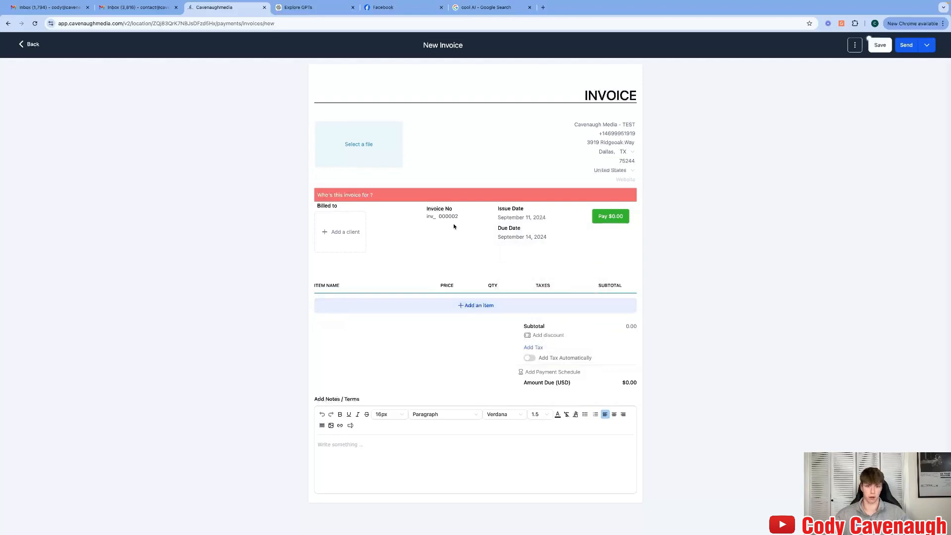
Search the client list by the client's name and bill the invoice to the matching Cavenaugh Media contact.
{"action": "left_click", "coordinate": [351, 229]}
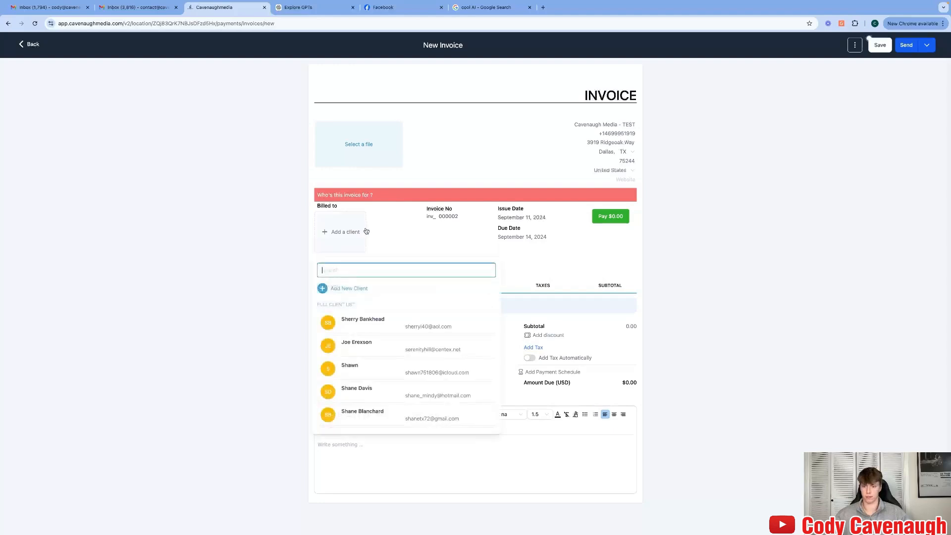
{"action": "type", "text": "cody cav"}
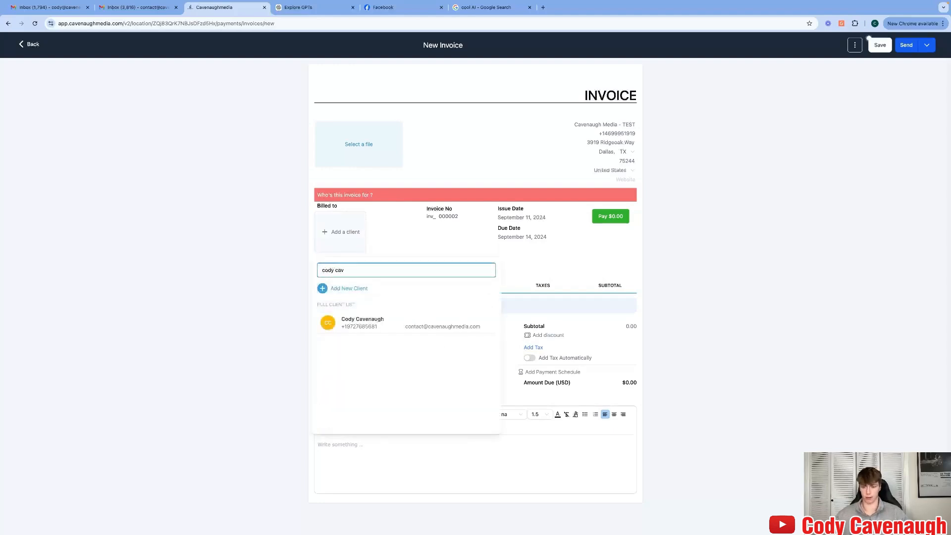
{"action": "left_click", "coordinate": [397, 321]}
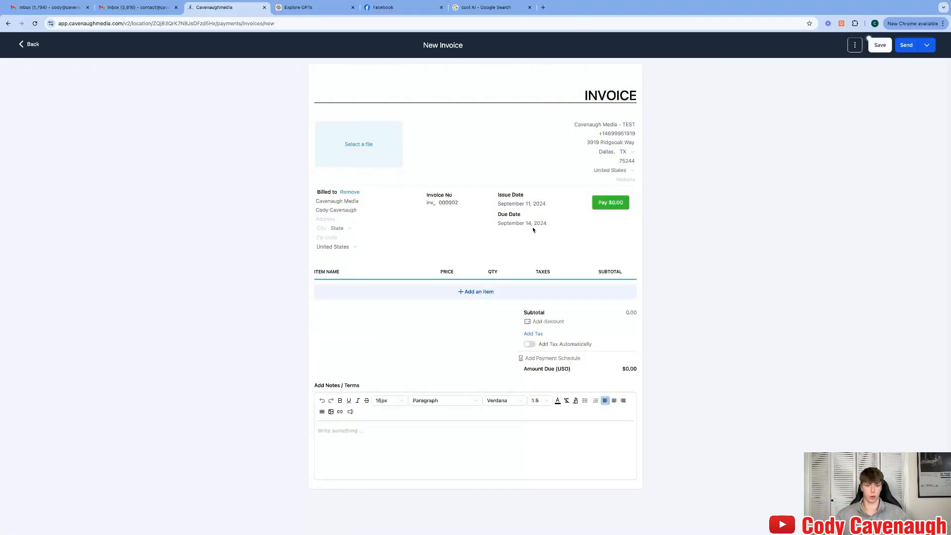
Add a new invoice item with product name "test", price name "test" and an amount of 100 USD, and save it.
{"action": "left_click", "coordinate": [479, 292]}
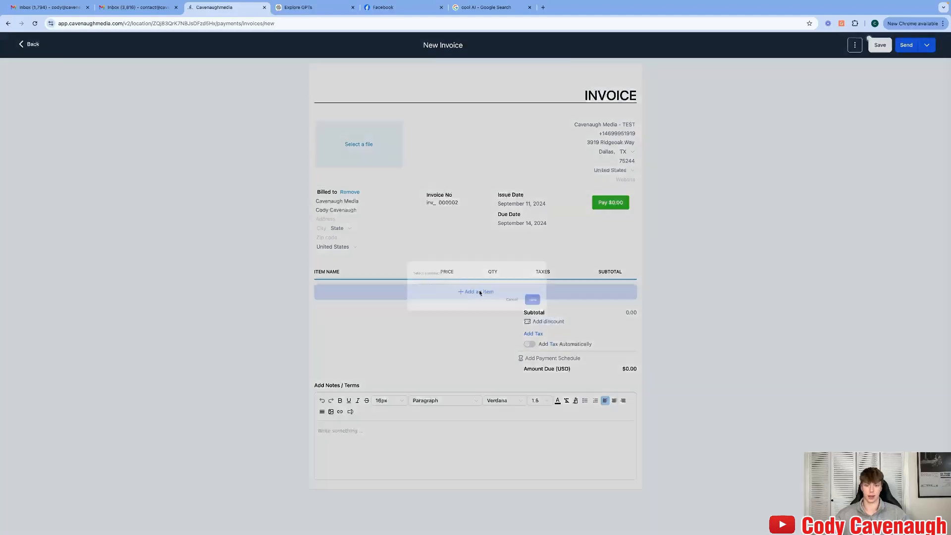
{"action": "left_click", "coordinate": [445, 279]}
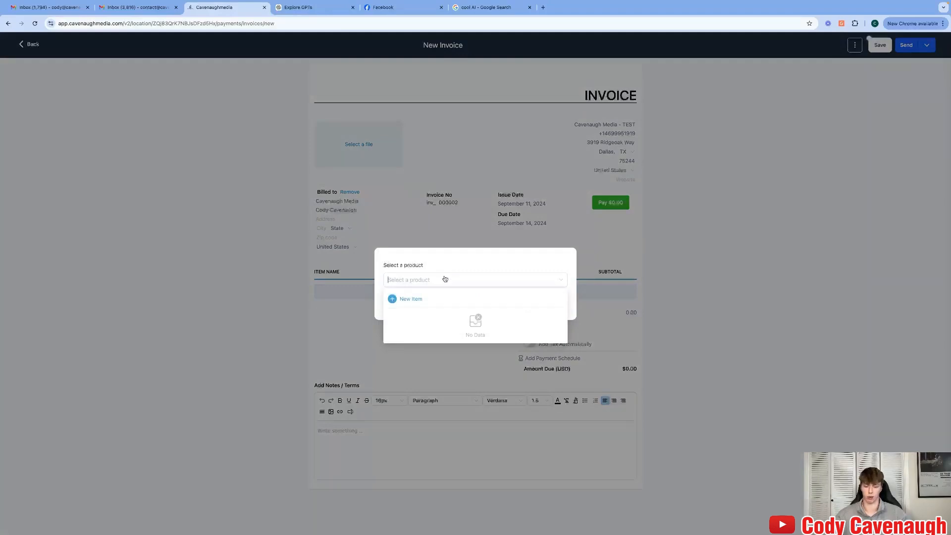
{"action": "left_click", "coordinate": [402, 301]}
{"action": "left_click", "coordinate": [420, 243]}
{"action": "type", "text": "test"}
{"action": "key", "text": "Tab"}
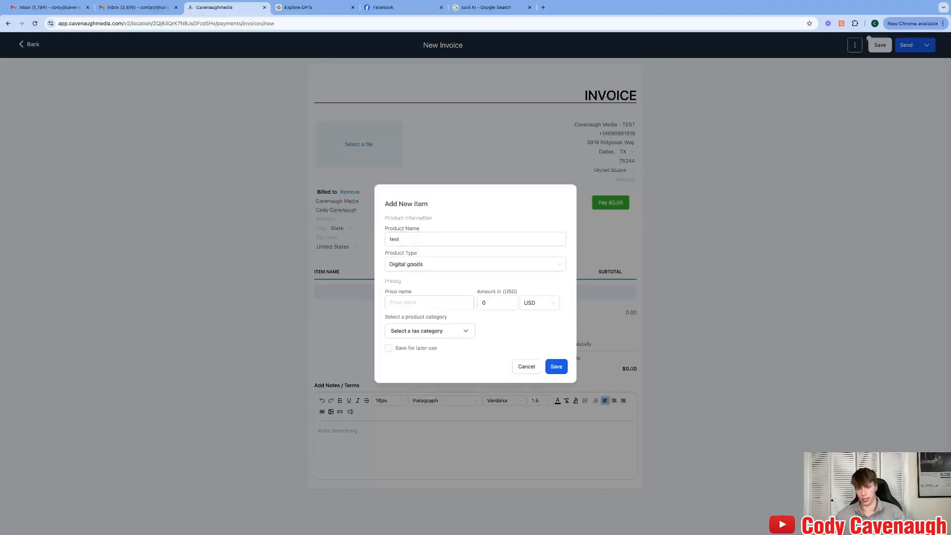
{"action": "key", "text": "Tab"}
{"action": "type", "text": "test"}
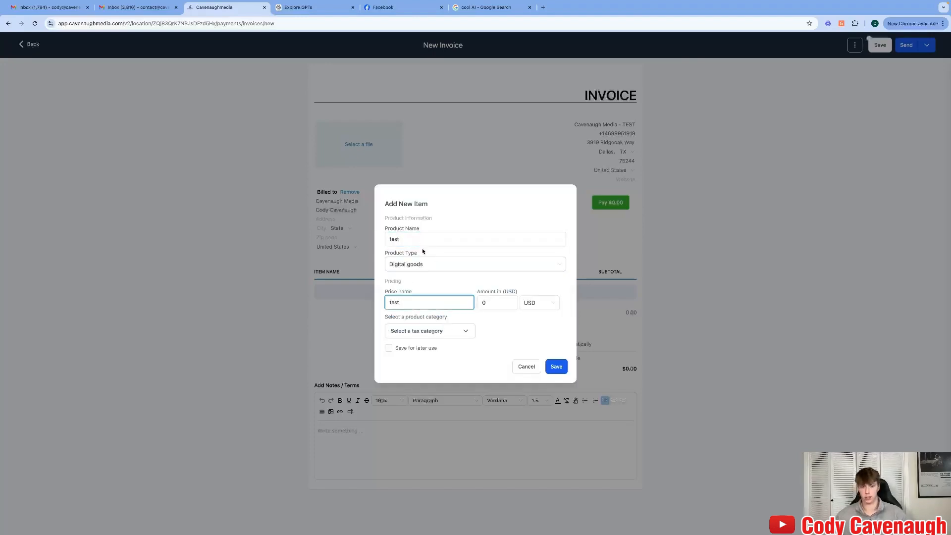
{"action": "left_click", "coordinate": [488, 301]}
{"action": "type", "text": "100"}
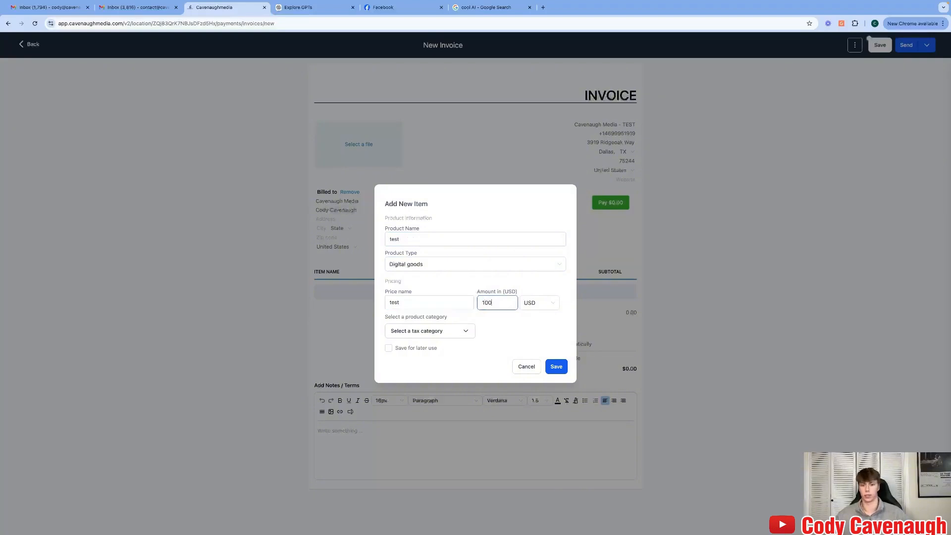
{"action": "left_click", "coordinate": [558, 367]}
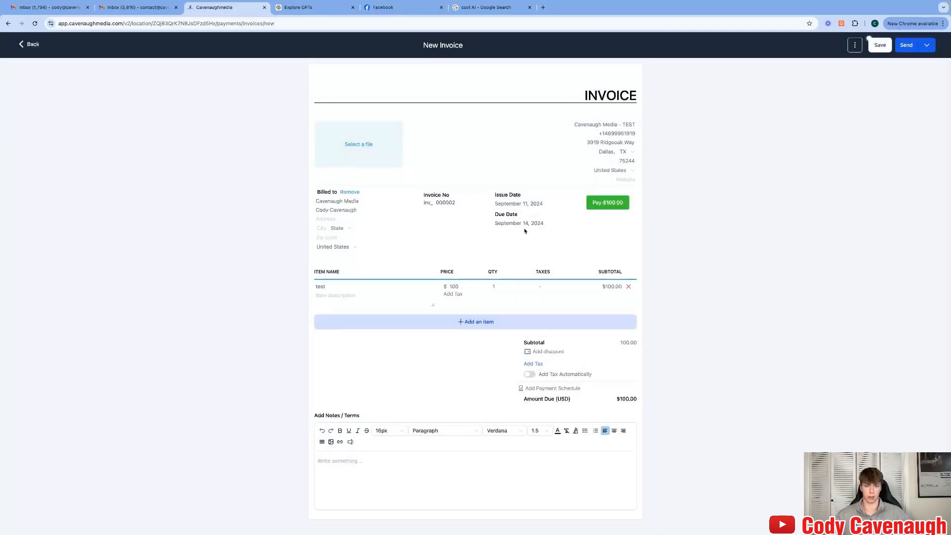
Enter "test description" as the description of the test item.
{"action": "left_click", "coordinate": [342, 297]}
{"action": "type", "text": "test de"}
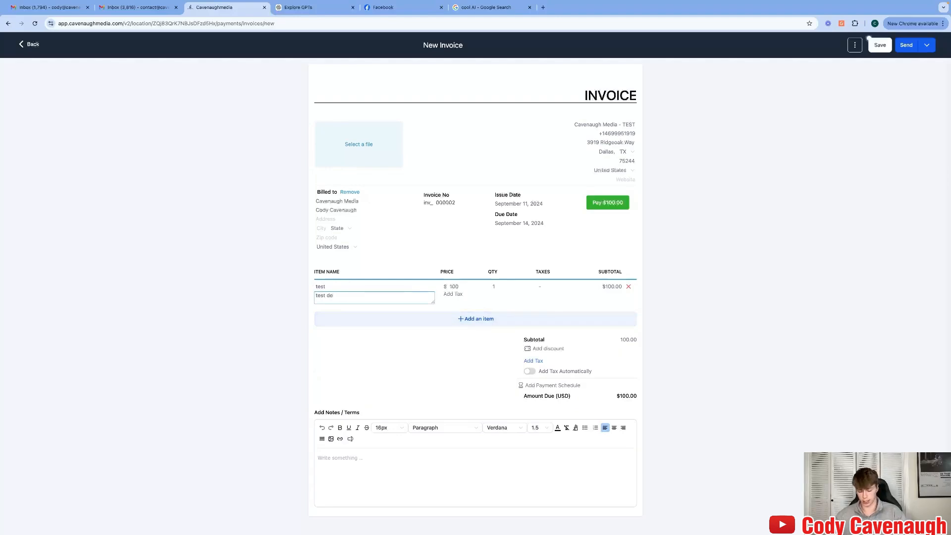
{"action": "type", "text": "scriptiom"}
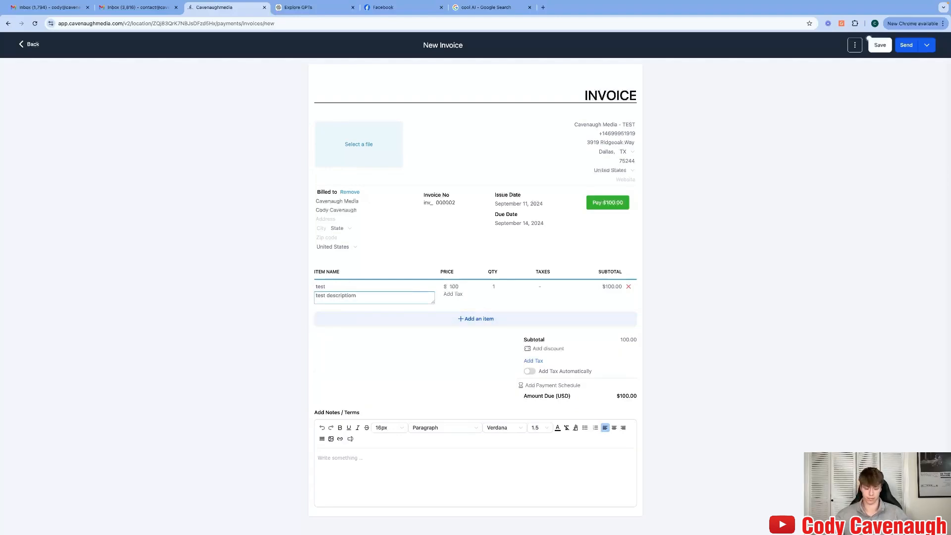
{"action": "left_click", "coordinate": [638, 329]}
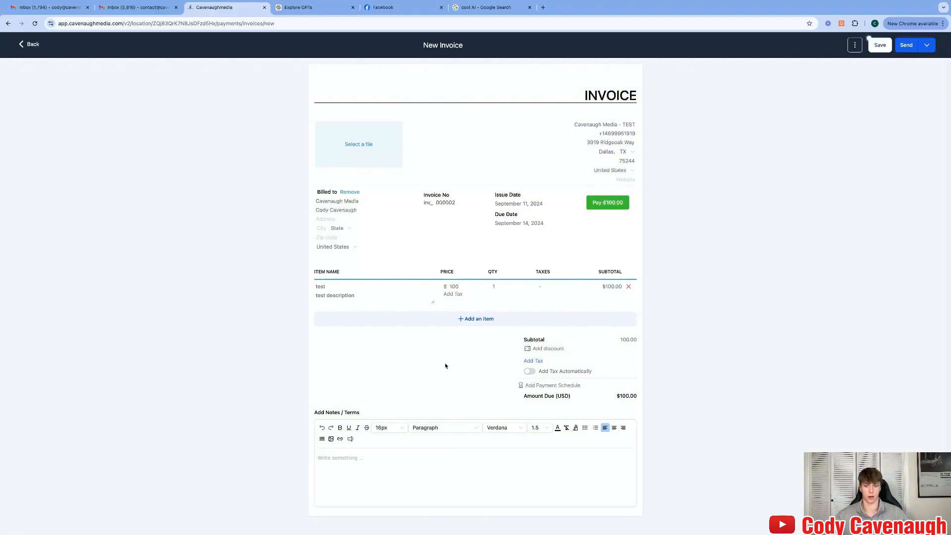
Name the invoice "Test invoice" and send it to the client by both email and text.
{"action": "left_click", "coordinate": [906, 45]}
{"action": "key", "text": "ctrl+a"}
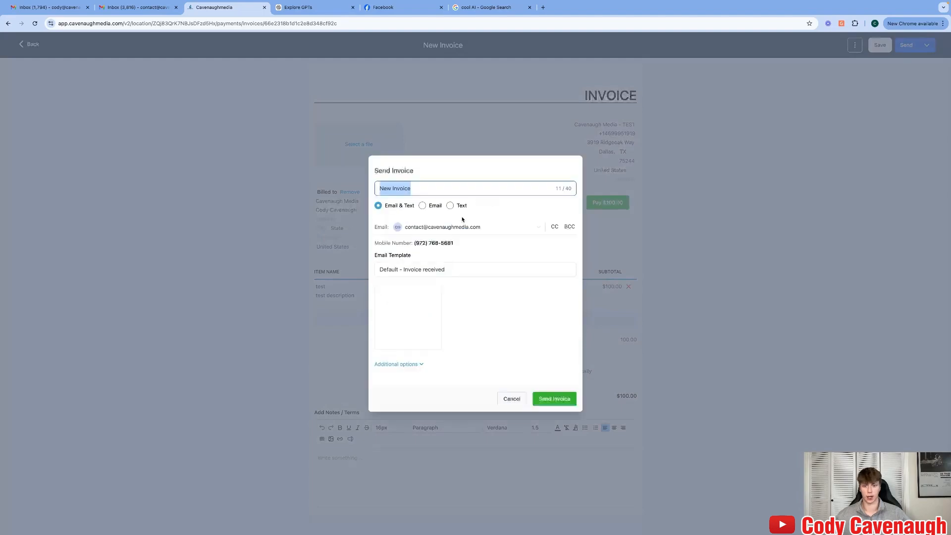
{"action": "type", "text": "Test invoic"}
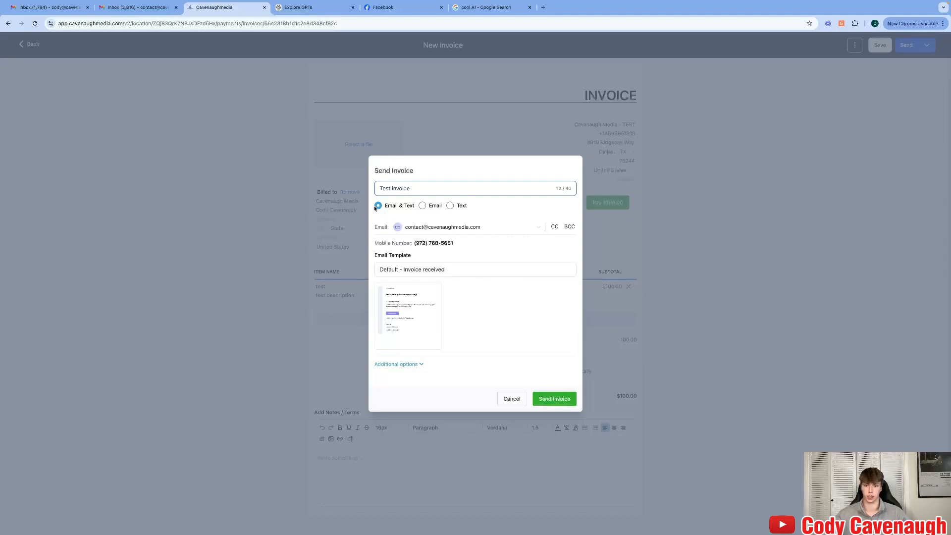
{"action": "left_click", "coordinate": [451, 206]}
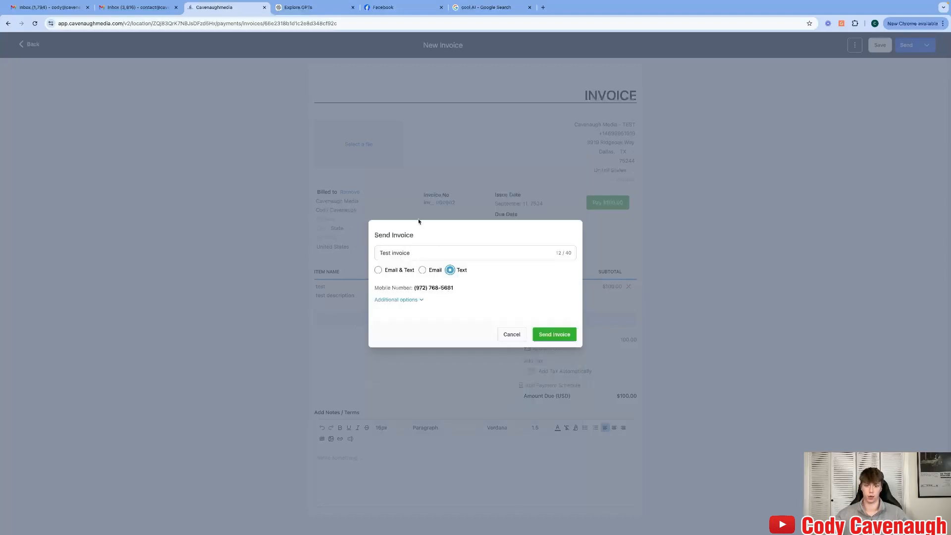
{"action": "left_click", "coordinate": [379, 270]}
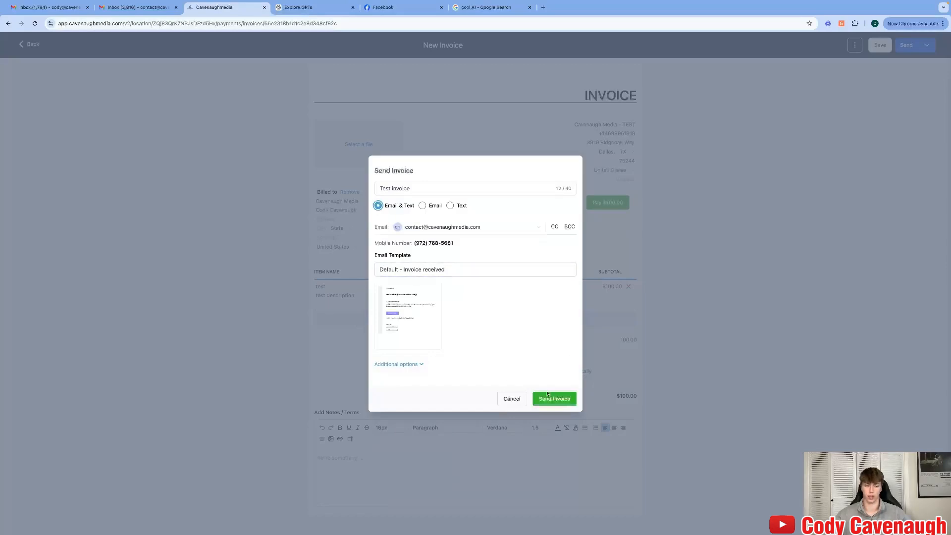
{"action": "left_click", "coordinate": [560, 398]}
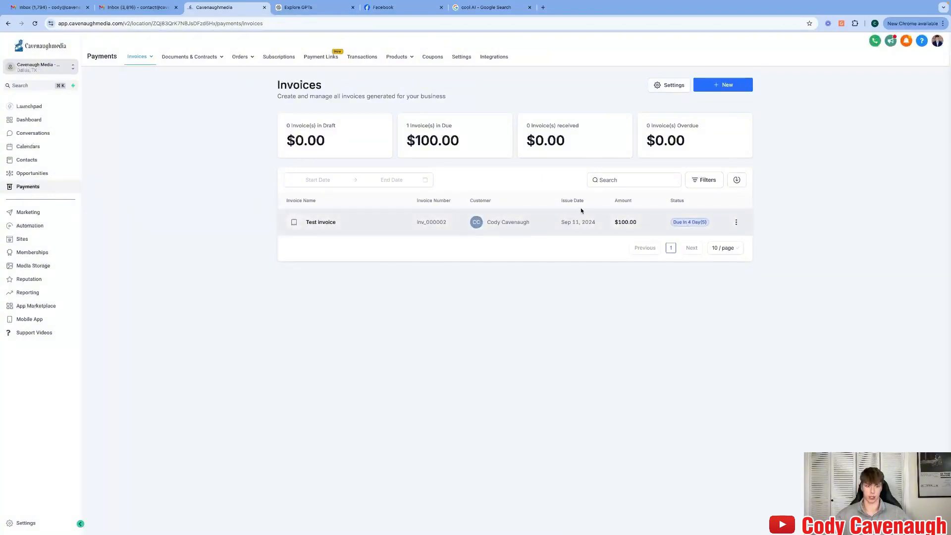
Copy the Test invoice's link and open it in a new browser tab to review the customer's view.
{"action": "left_click", "coordinate": [736, 222]}
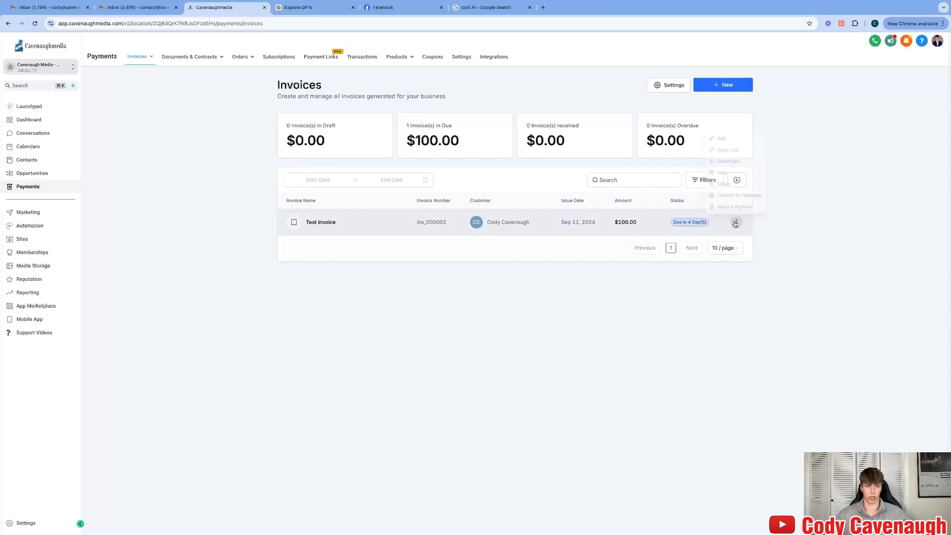
{"action": "left_click", "coordinate": [726, 143]}
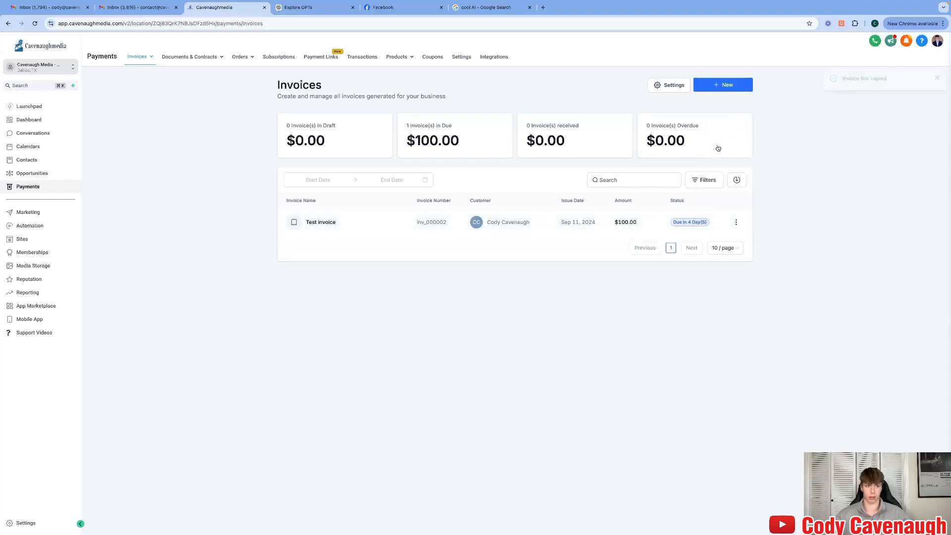
{"action": "left_click", "coordinate": [544, 8]}
{"action": "key", "text": "ctrl+v"}
{"action": "key", "text": "Return"}
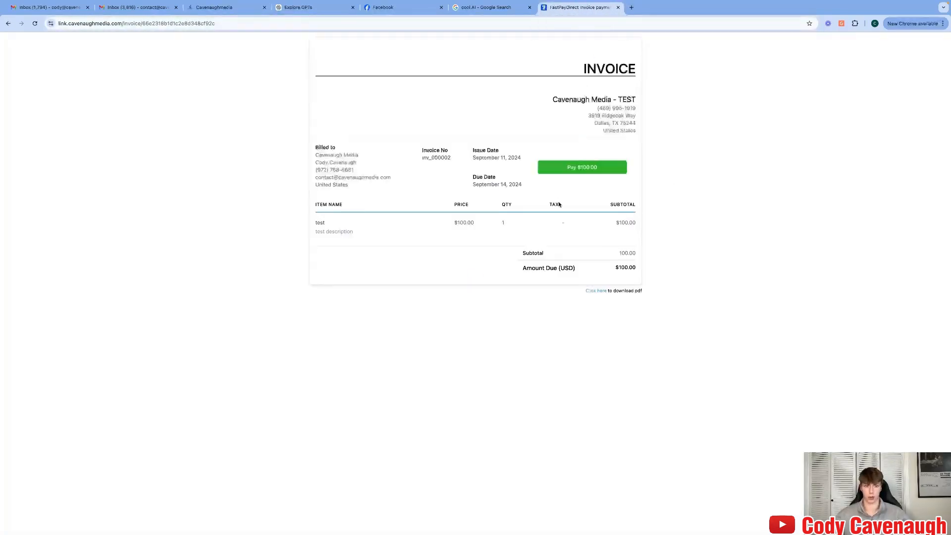
{"action": "left_click_drag", "start_coordinate": [334, 57], "coordinate": [328, 152]}
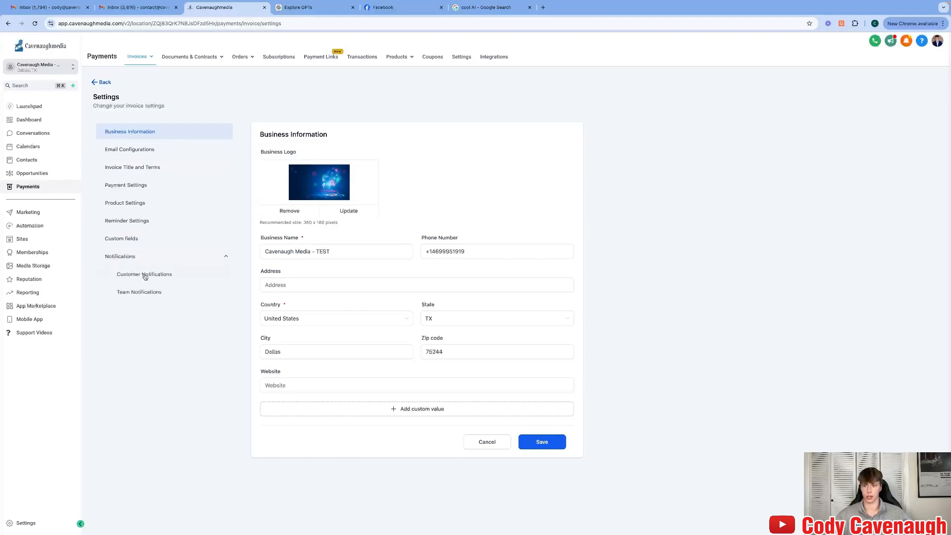
Set invoices due after 2 days in the invoice payment settings, save, and return to the Business Information settings.
{"action": "left_click", "coordinate": [128, 186]}
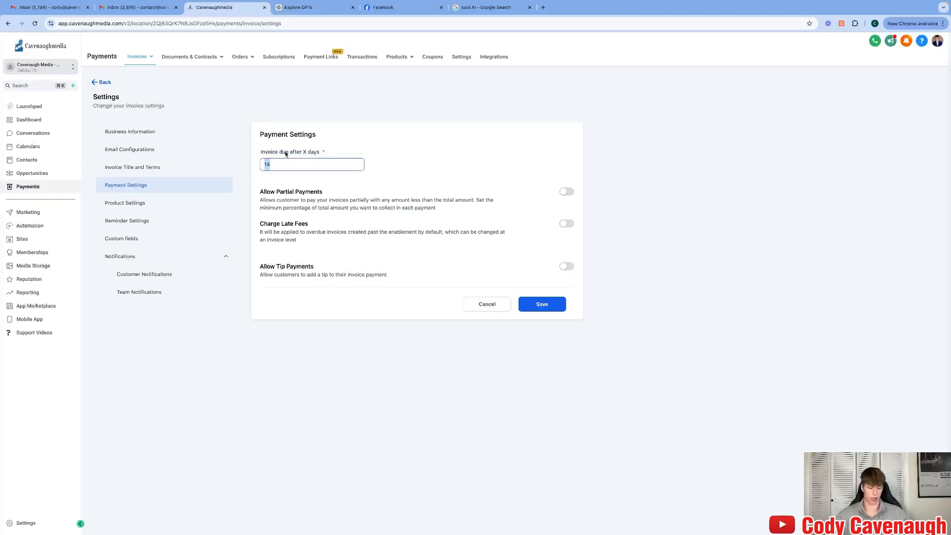
{"action": "type", "text": "2"}
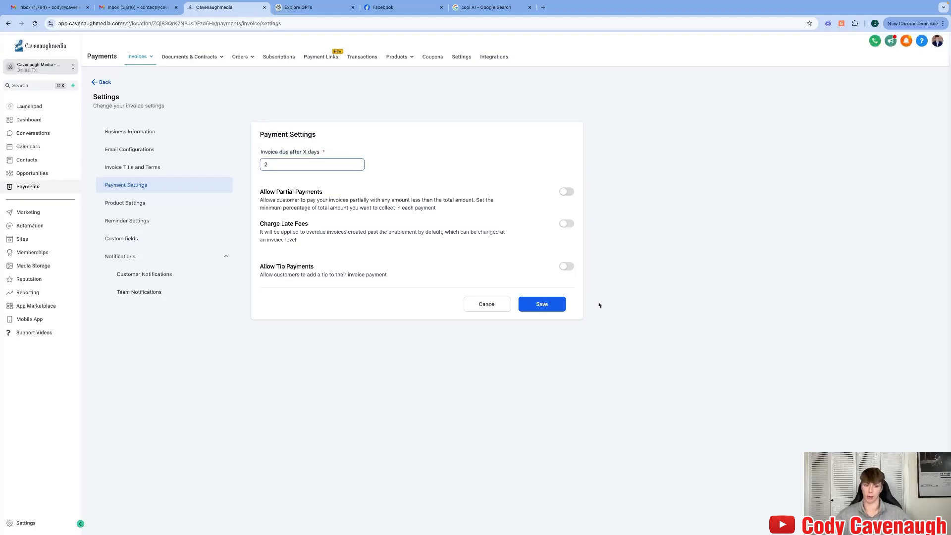
{"action": "left_click", "coordinate": [542, 304]}
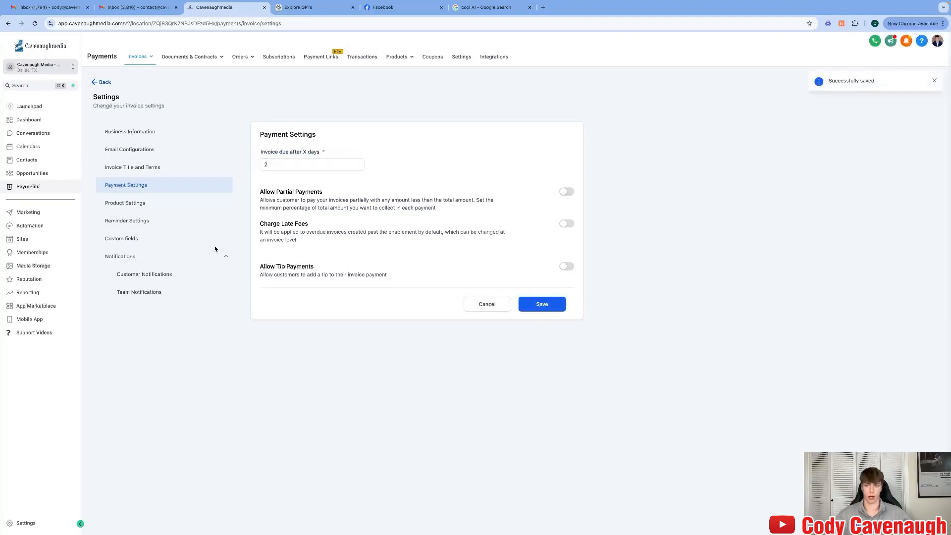
{"action": "left_click", "coordinate": [136, 136]}
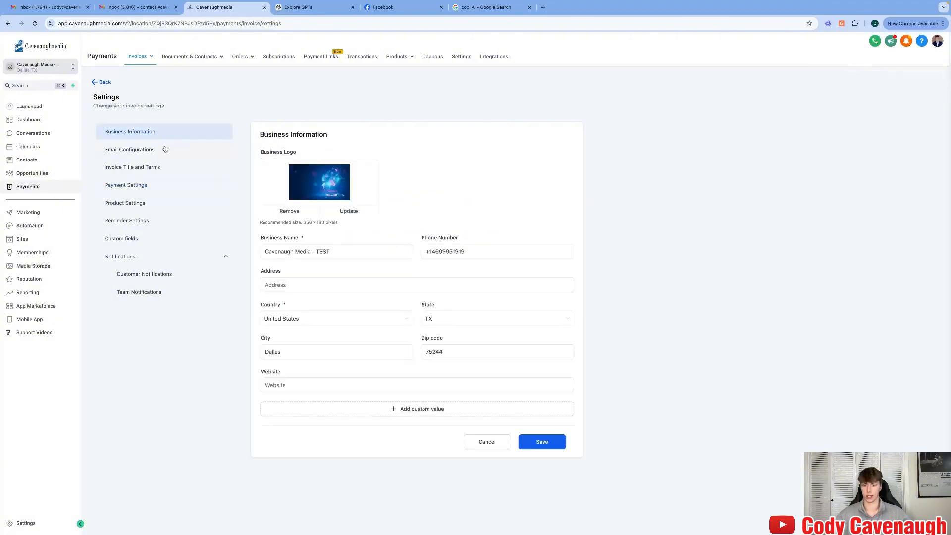
Check the custom value option in the Business Information settings and view the Email Configurations.
{"action": "left_click", "coordinate": [340, 413]}
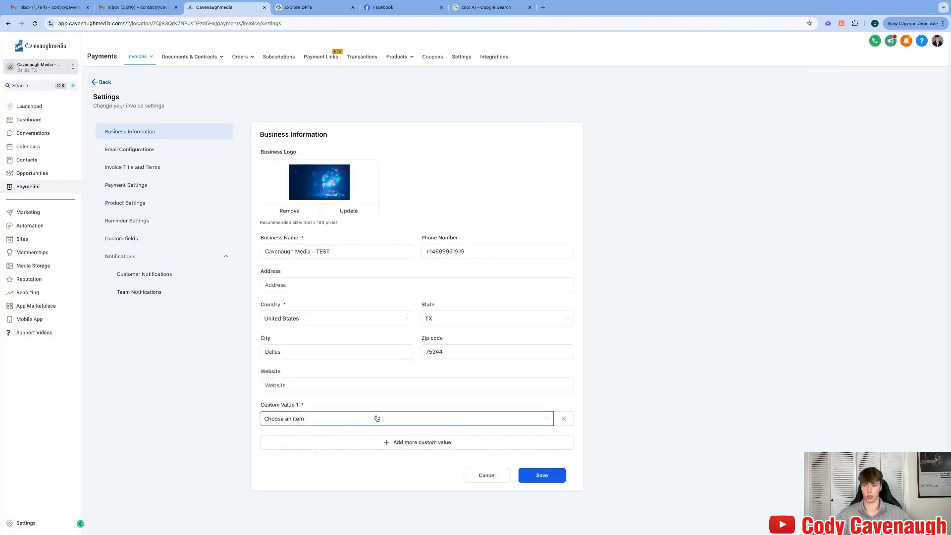
{"action": "left_click", "coordinate": [563, 418]}
{"action": "left_click", "coordinate": [159, 150]}
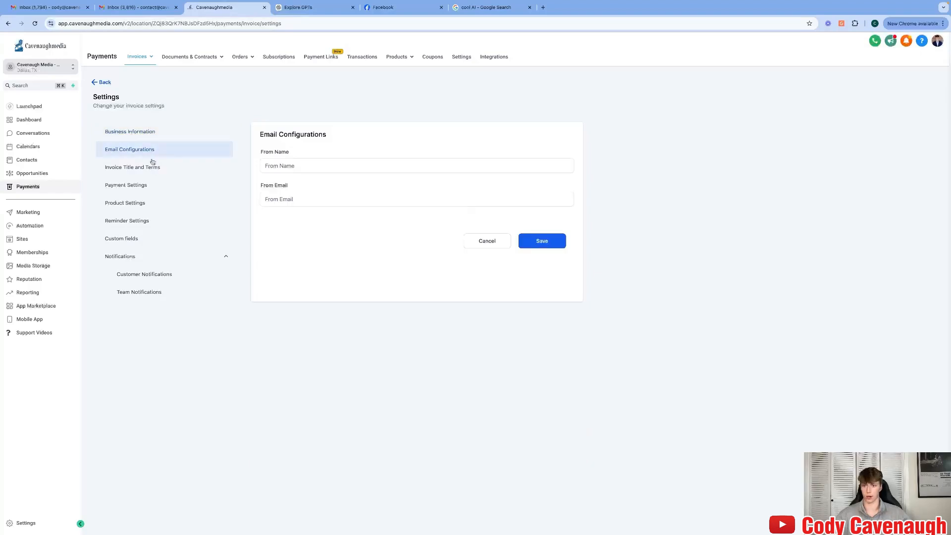
Enter "test footer for video" as the default terms/notes in the Invoice Title and Terms settings and save.
{"action": "left_click", "coordinate": [152, 166]}
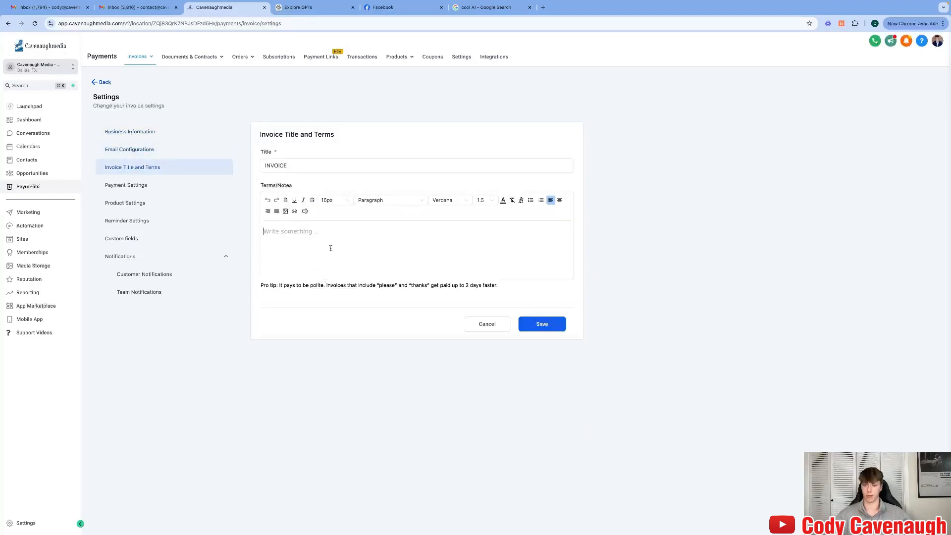
{"action": "left_click", "coordinate": [330, 247]}
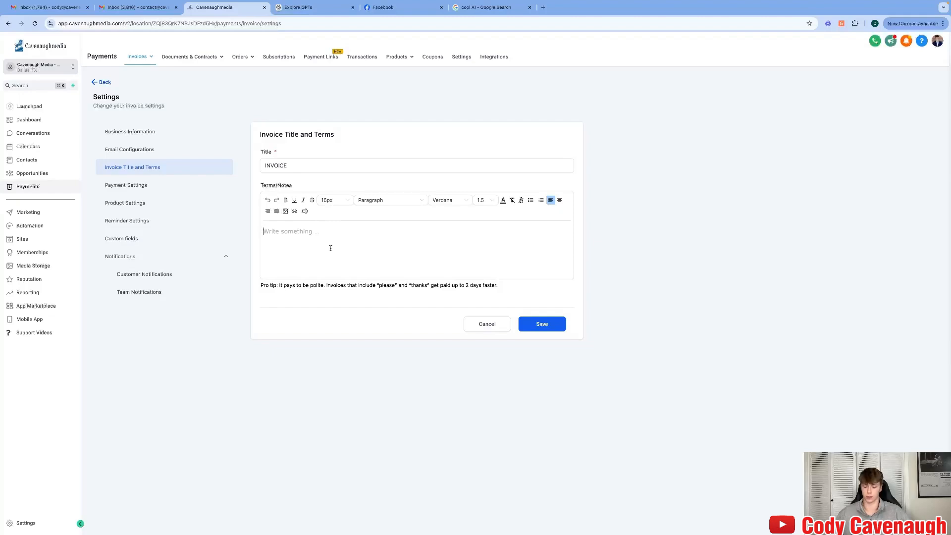
{"action": "type", "text": "te"}
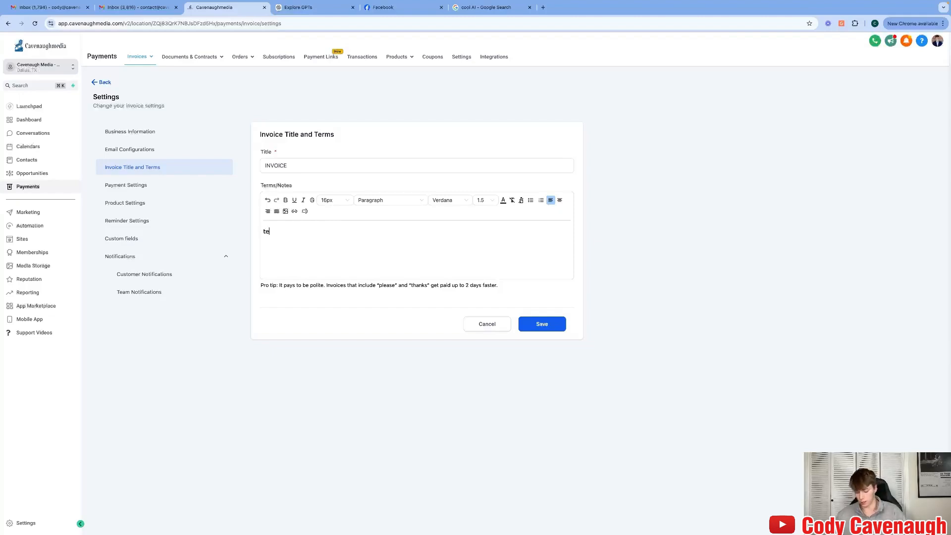
{"action": "type", "text": "st footer for video"}
{"action": "left_click", "coordinate": [529, 331]}
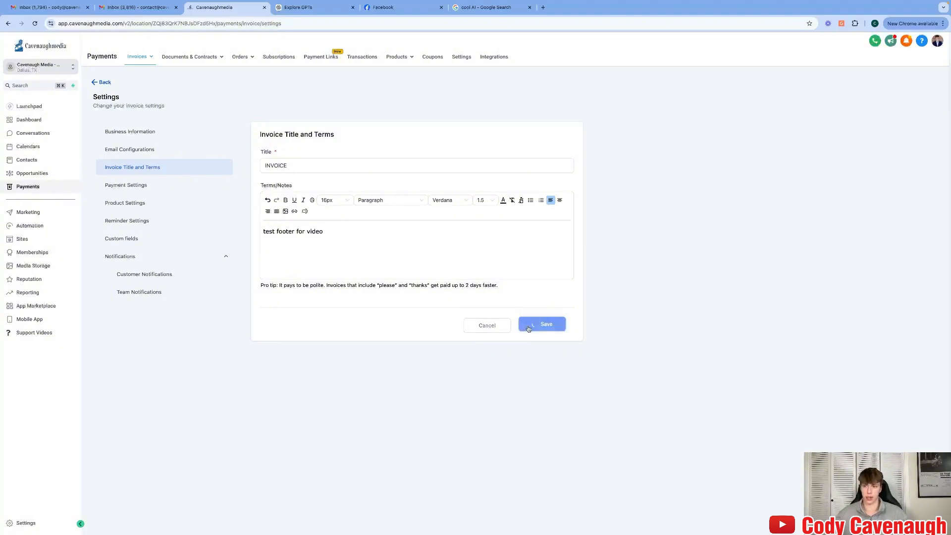
Enable Import Product Description in the invoice Product Settings and save.
{"action": "left_click", "coordinate": [171, 183]}
{"action": "left_click", "coordinate": [147, 208]}
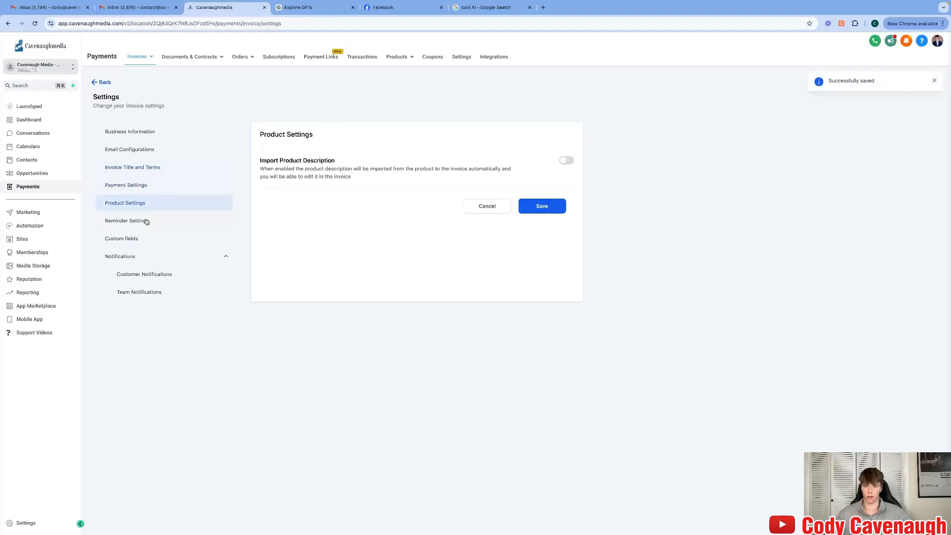
{"action": "left_click", "coordinate": [147, 220]}
{"action": "left_click", "coordinate": [147, 210]}
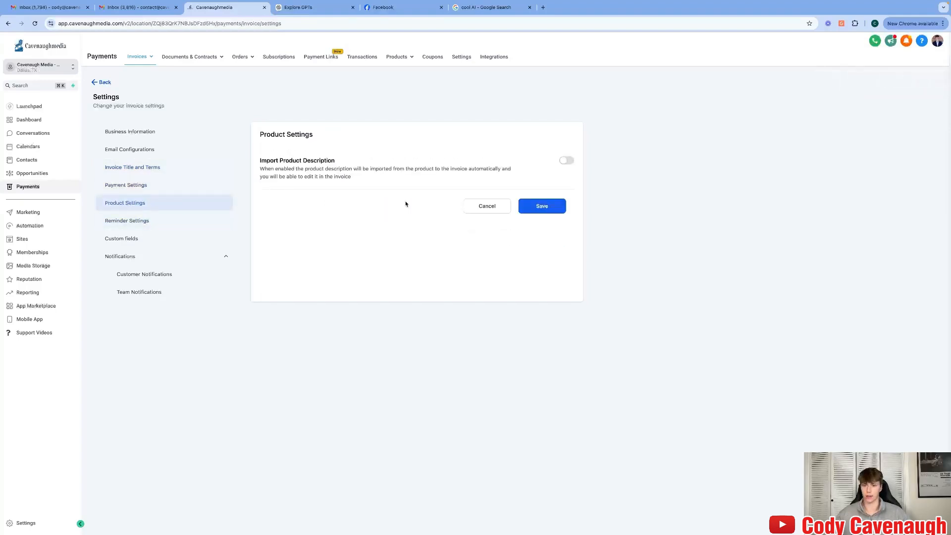
{"action": "left_click", "coordinate": [566, 161]}
{"action": "left_click", "coordinate": [534, 204]}
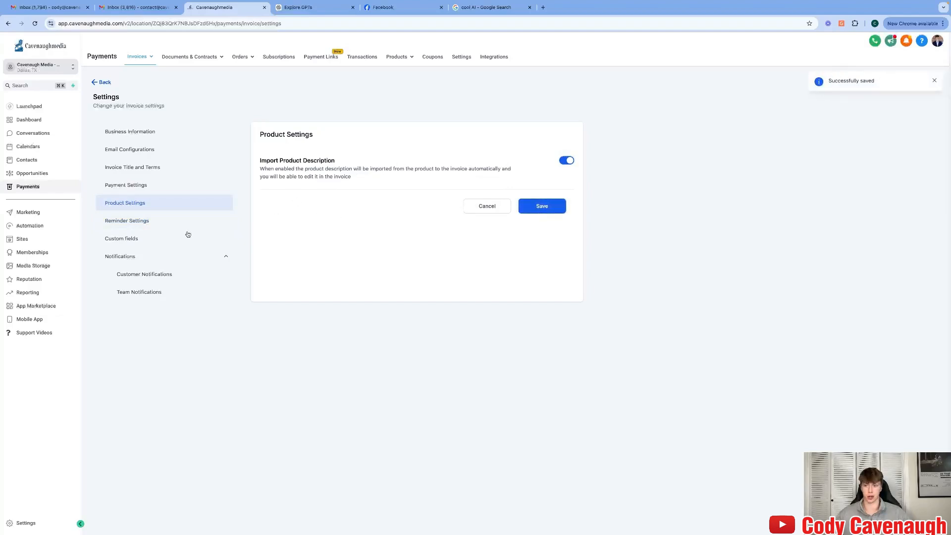
View the Reminder Settings, leave the invoice settings, and start a new invoice to check its default footer text.
{"action": "left_click", "coordinate": [158, 228]}
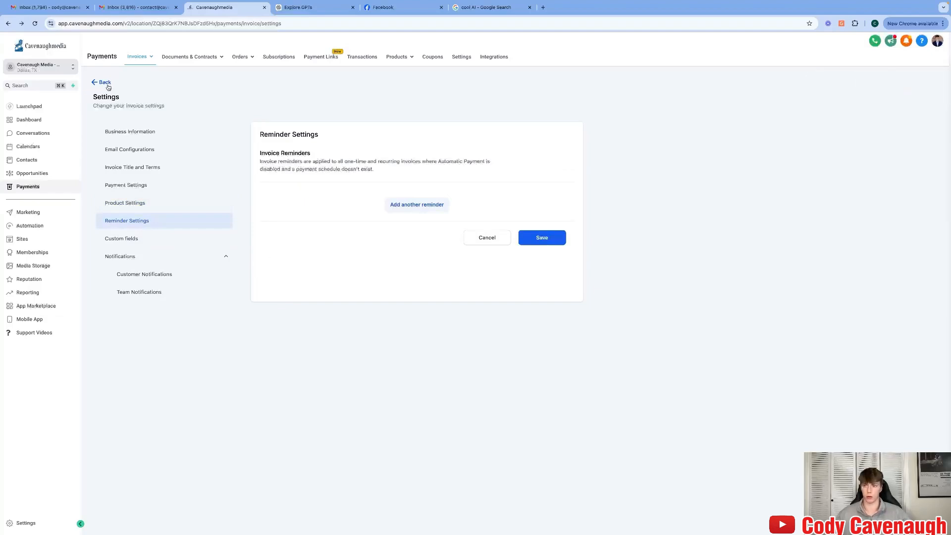
{"action": "left_click", "coordinate": [108, 86]}
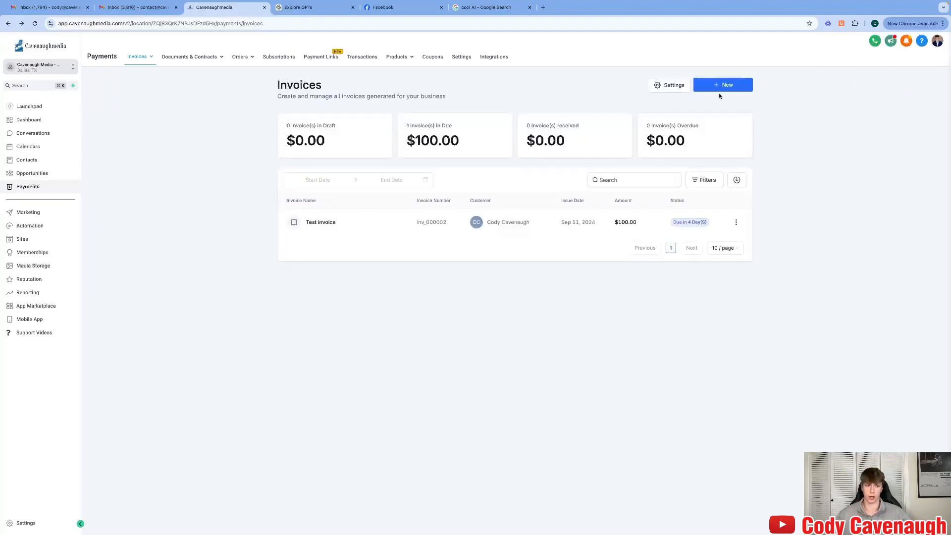
{"action": "left_click", "coordinate": [720, 94]}
{"action": "left_click", "coordinate": [683, 102]}
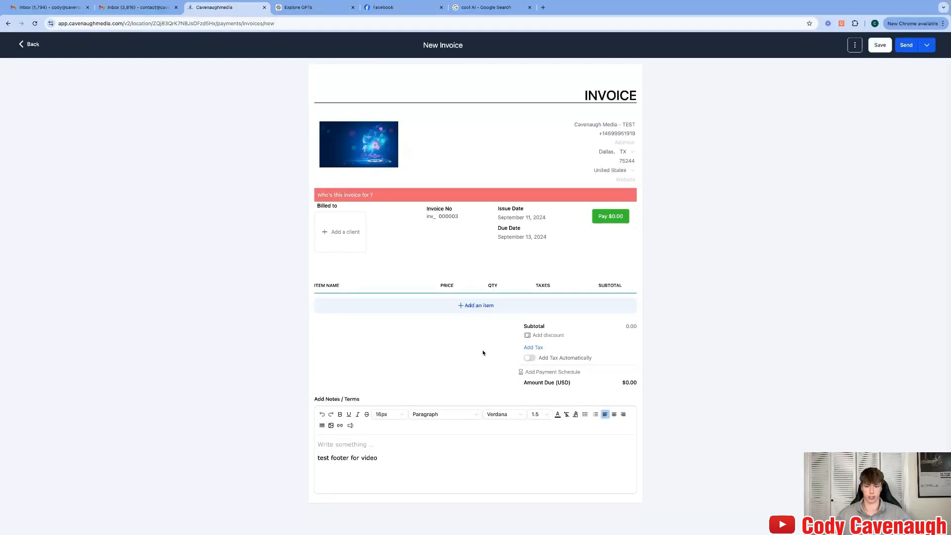
{"action": "left_click_drag", "start_coordinate": [388, 463], "coordinate": [291, 424]}
{"action": "left_click", "coordinate": [290, 426]}
Search for the existing client by name and add them to the new invoice.
{"action": "left_click", "coordinate": [346, 239]}
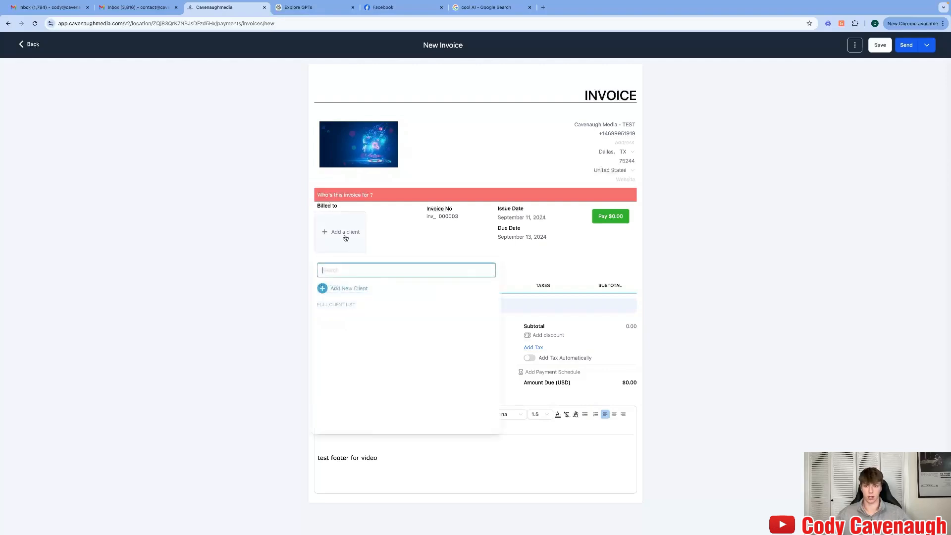
{"action": "type", "text": "cody cav"}
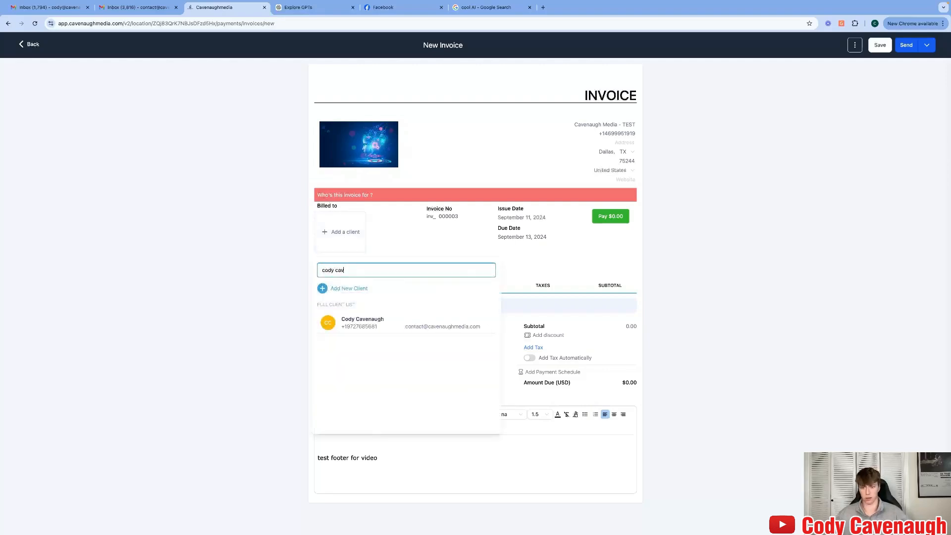
{"action": "left_click", "coordinate": [396, 320]}
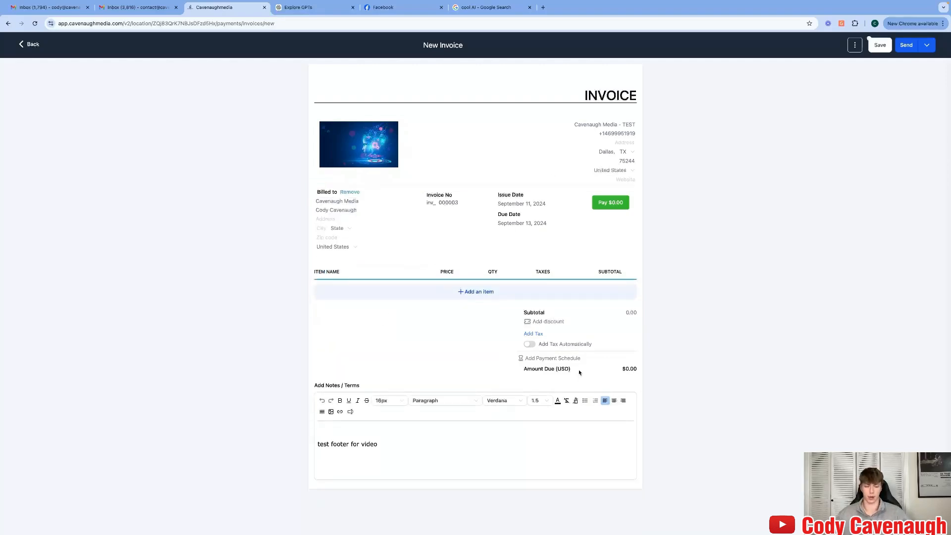
Check the product list for an item to add, cancel the selection, and leave the new invoice without saving.
{"action": "left_click", "coordinate": [490, 294]}
{"action": "left_click", "coordinate": [452, 283]}
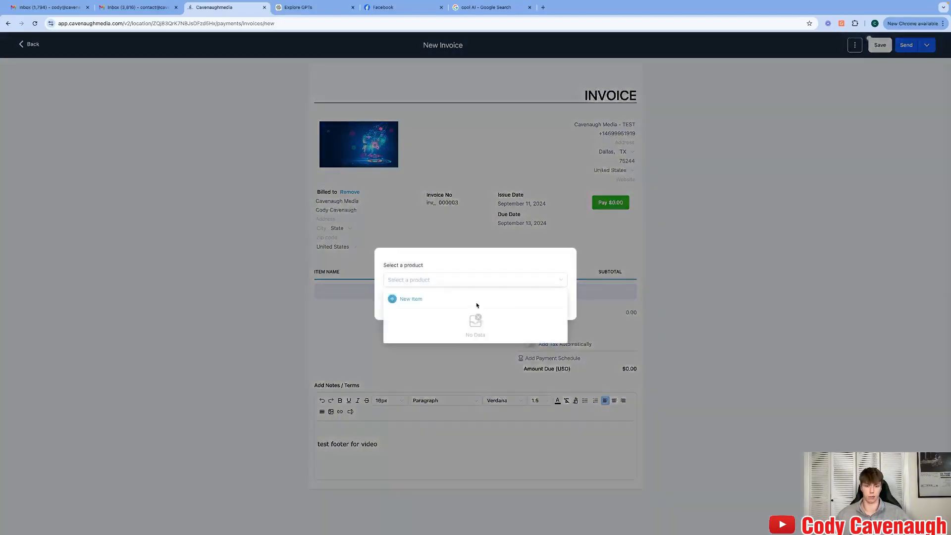
{"action": "left_click", "coordinate": [491, 275]}
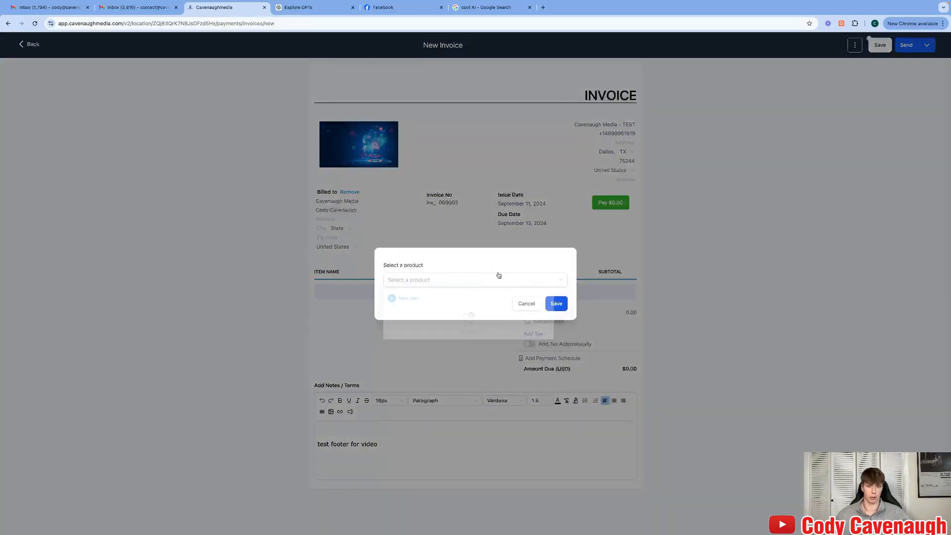
{"action": "left_click", "coordinate": [525, 304]}
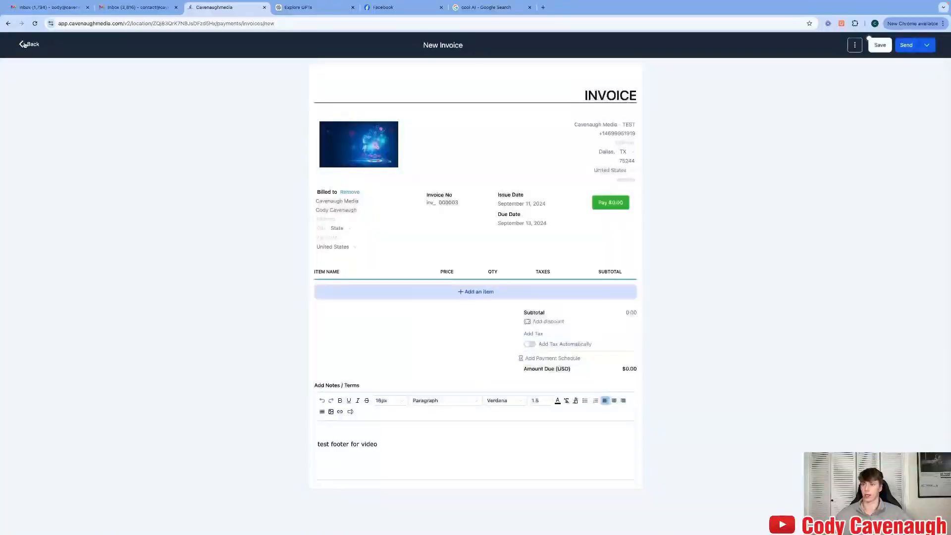
{"action": "left_click", "coordinate": [37, 53]}
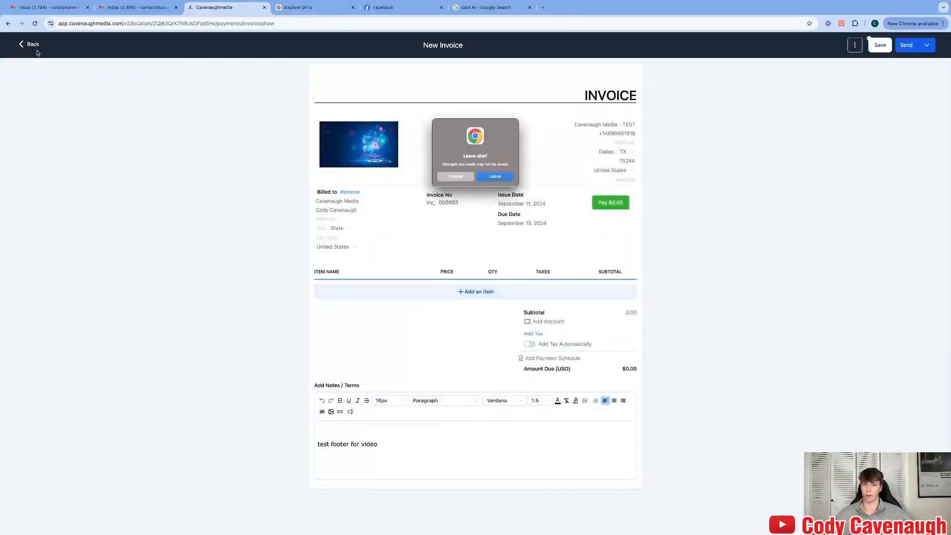
{"action": "left_click", "coordinate": [484, 180]}
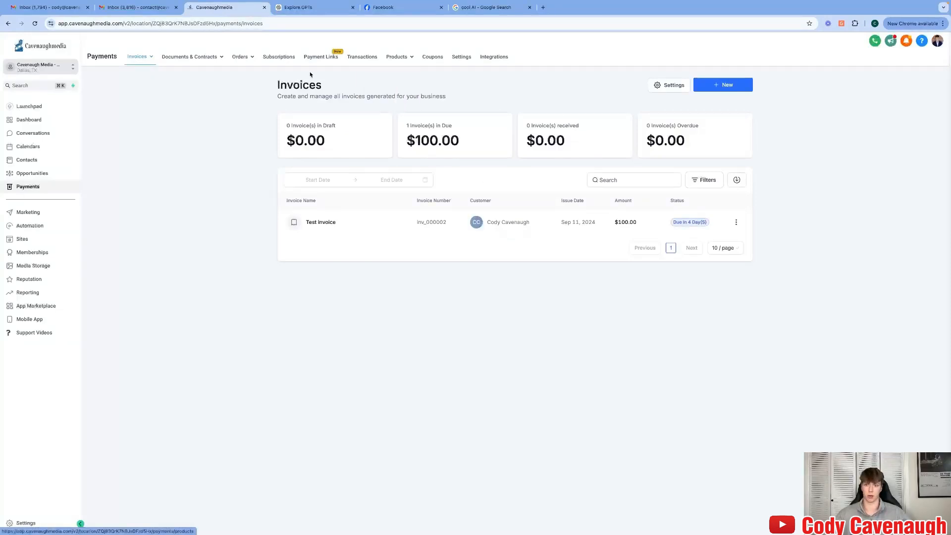
Start a new product titled "Website" with the description "this is a 5 page website".
{"action": "mouse_move", "coordinate": [394, 62]}
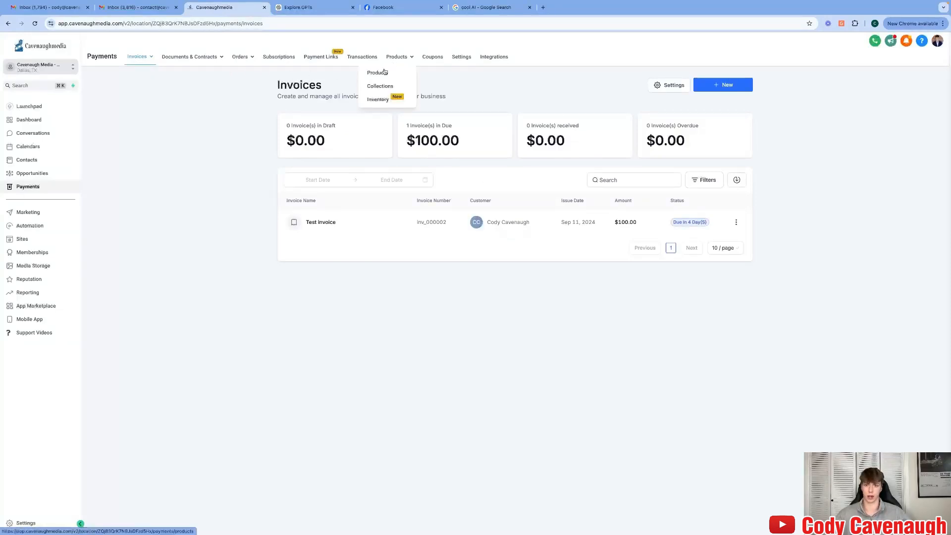
{"action": "left_click", "coordinate": [385, 73]}
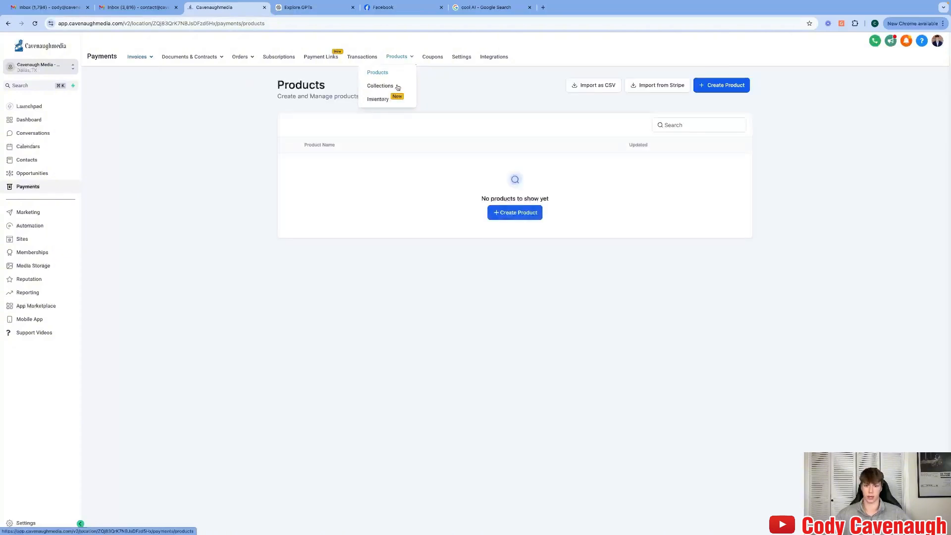
{"action": "left_click", "coordinate": [530, 213]}
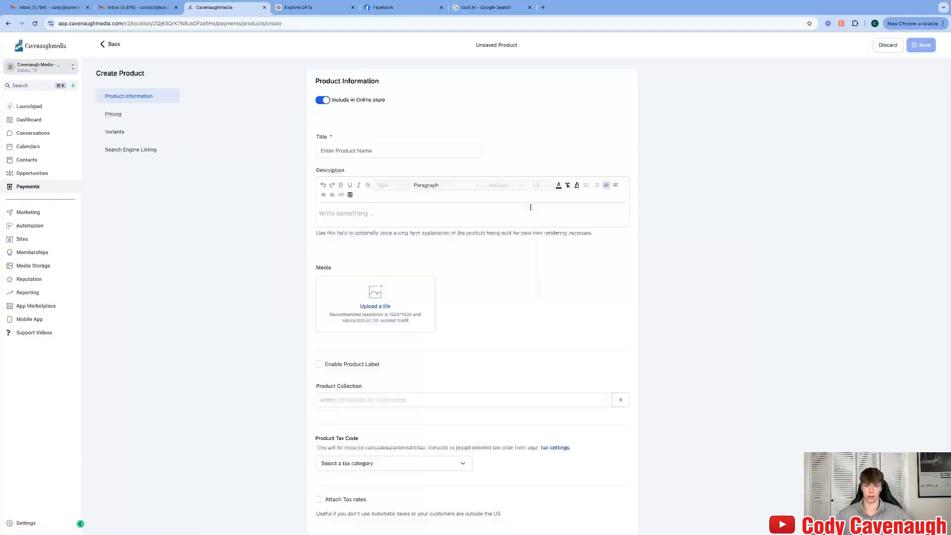
{"action": "left_click", "coordinate": [320, 151]}
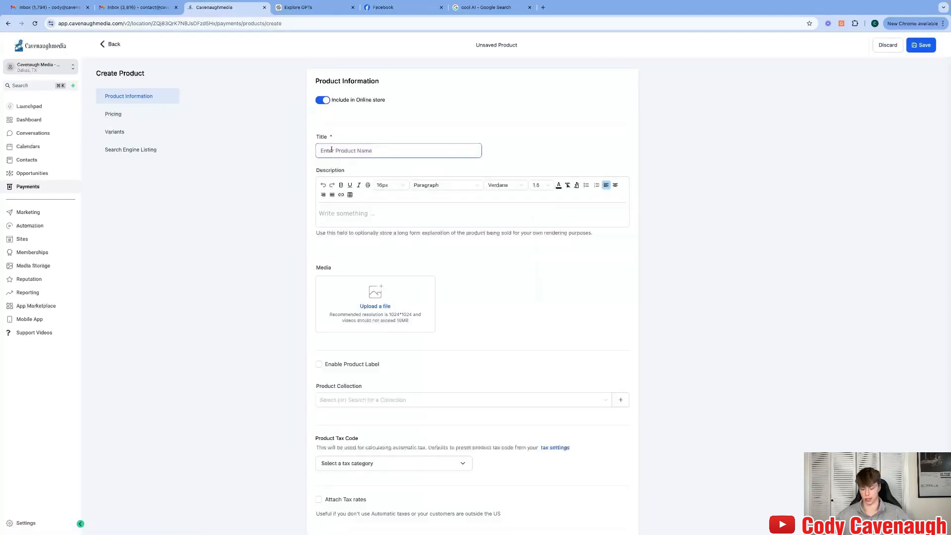
{"action": "type", "text": "Website"}
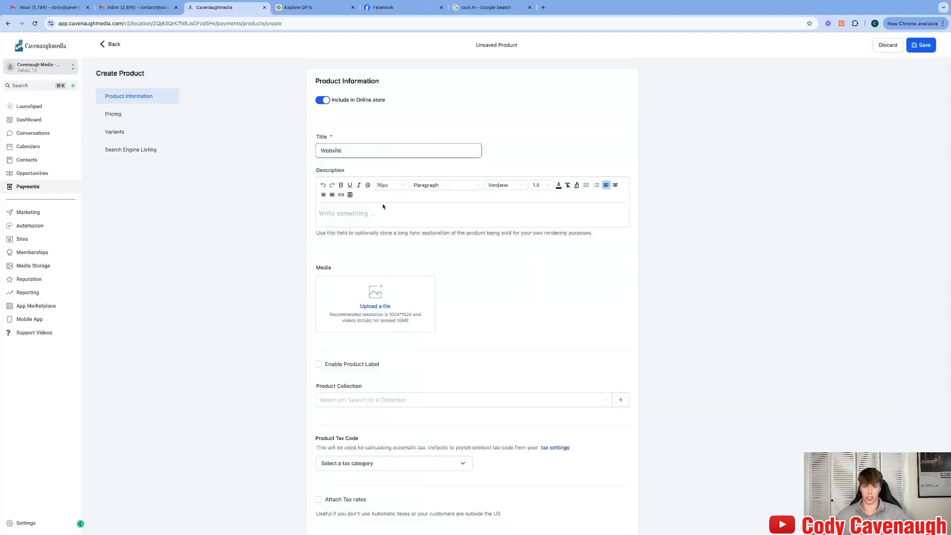
{"action": "left_click", "coordinate": [383, 206]}
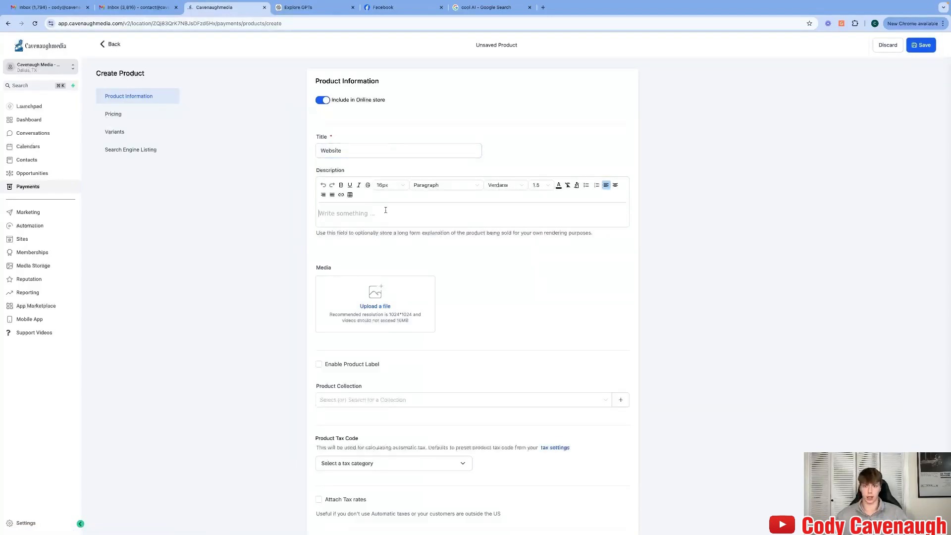
{"action": "type", "text": "this is a"}
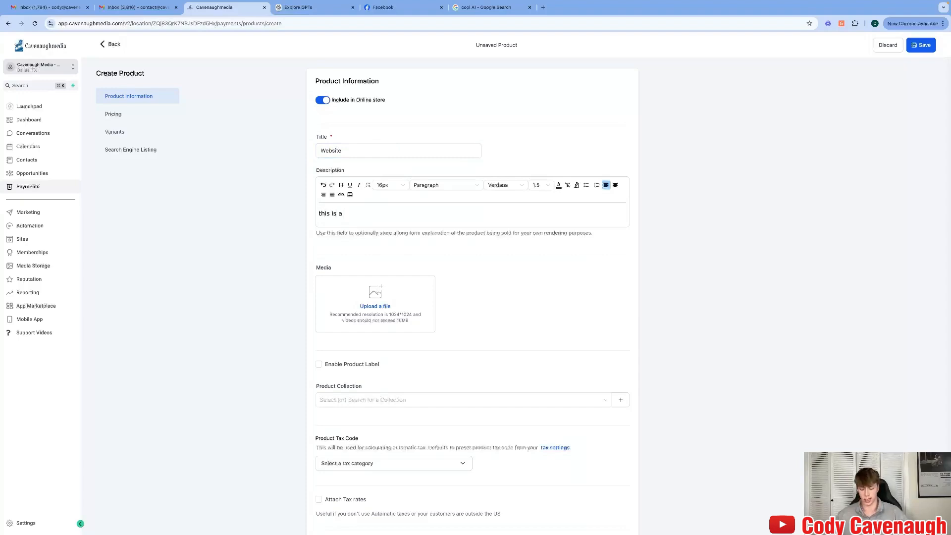
{"action": "type", "text": " 5 page website"}
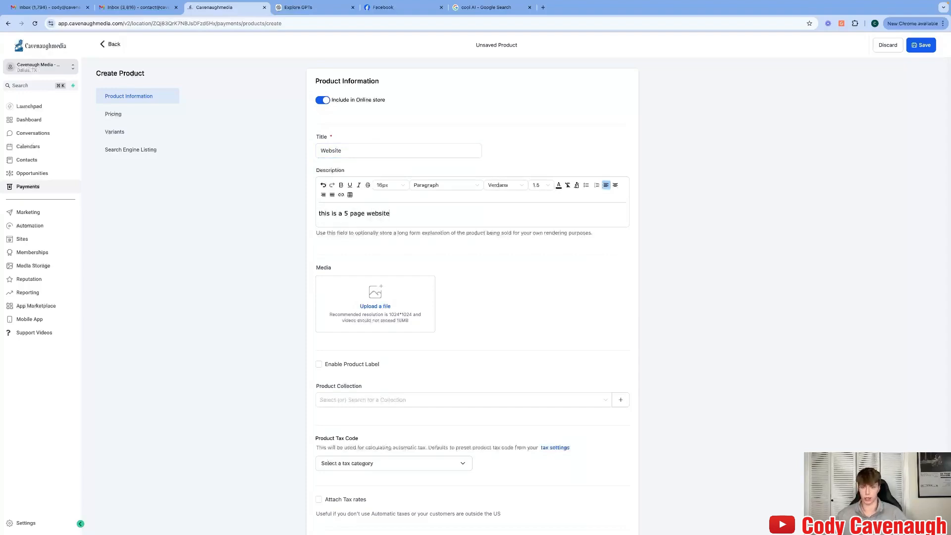
Set the product's one-time price to 1500 USD, save the product, and return to the invoices list.
{"action": "scroll", "coordinate": [454, 287], "scroll_direction": "down", "scroll_amount": 5}
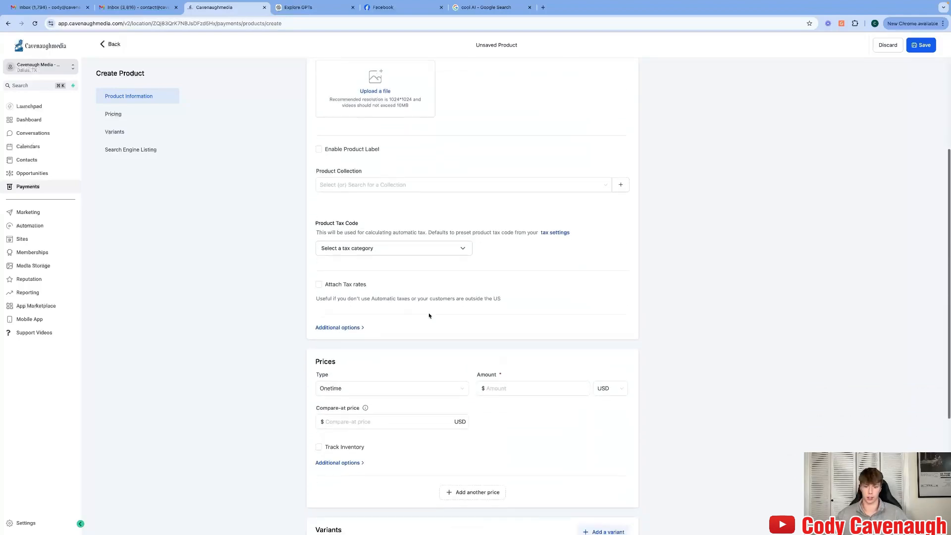
{"action": "scroll", "coordinate": [405, 360], "scroll_direction": "down", "scroll_amount": 4}
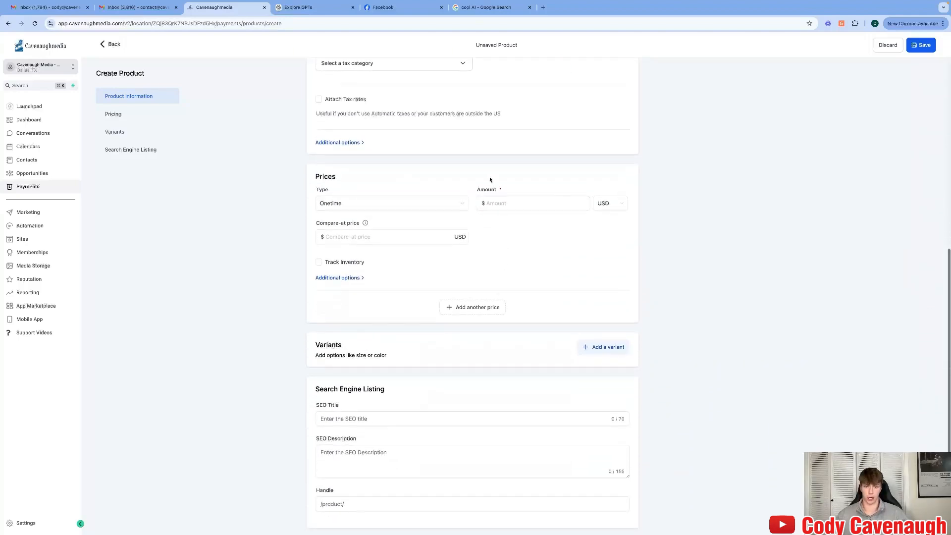
{"action": "left_click", "coordinate": [509, 202]}
{"action": "type", "text": "1500"}
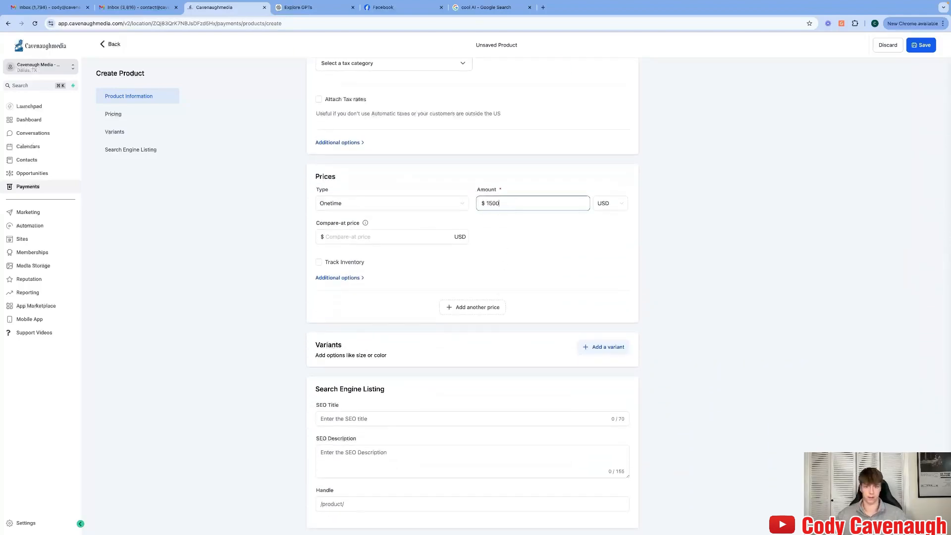
{"action": "left_click", "coordinate": [505, 234]}
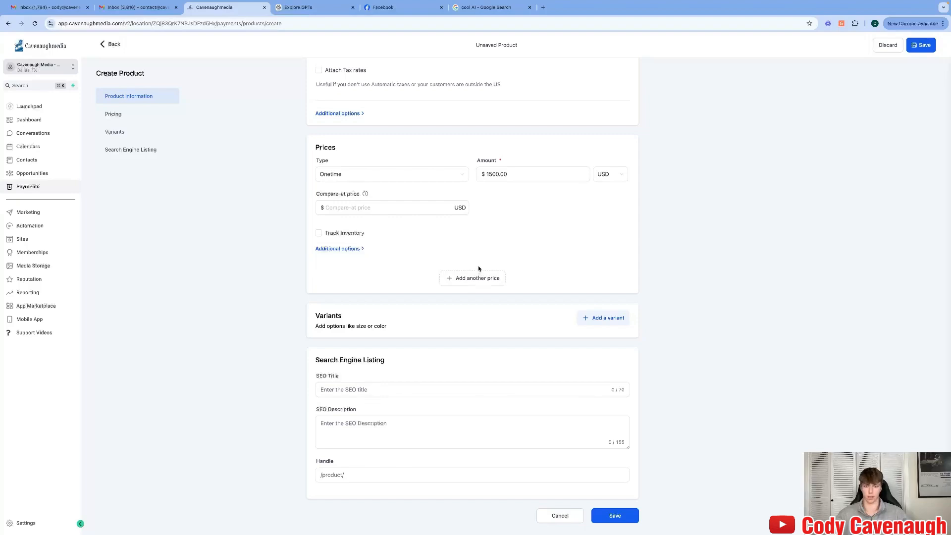
{"action": "scroll", "coordinate": [471, 273], "scroll_direction": "up", "scroll_amount": 3}
{"action": "scroll", "coordinate": [470, 275], "scroll_direction": "up", "scroll_amount": 5}
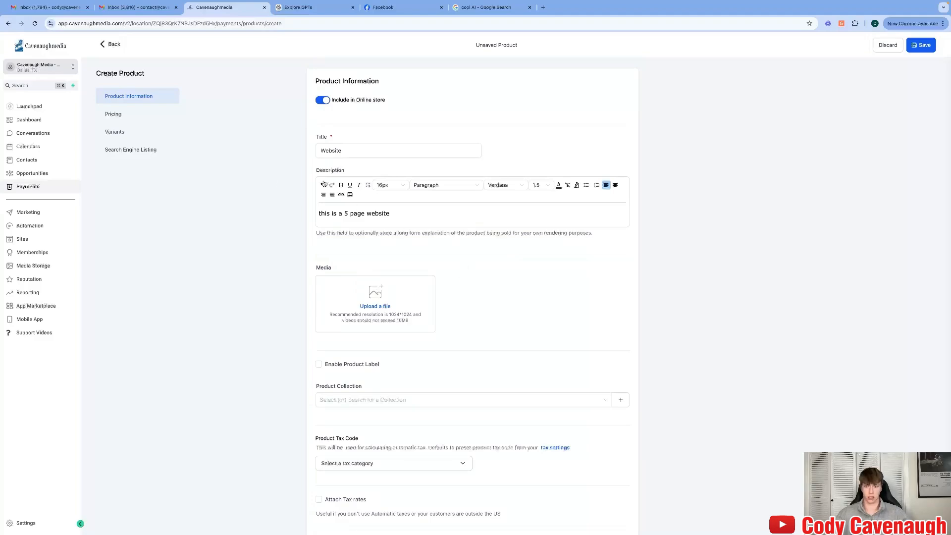
{"action": "scroll", "coordinate": [476, 329], "scroll_direction": "down", "scroll_amount": 9}
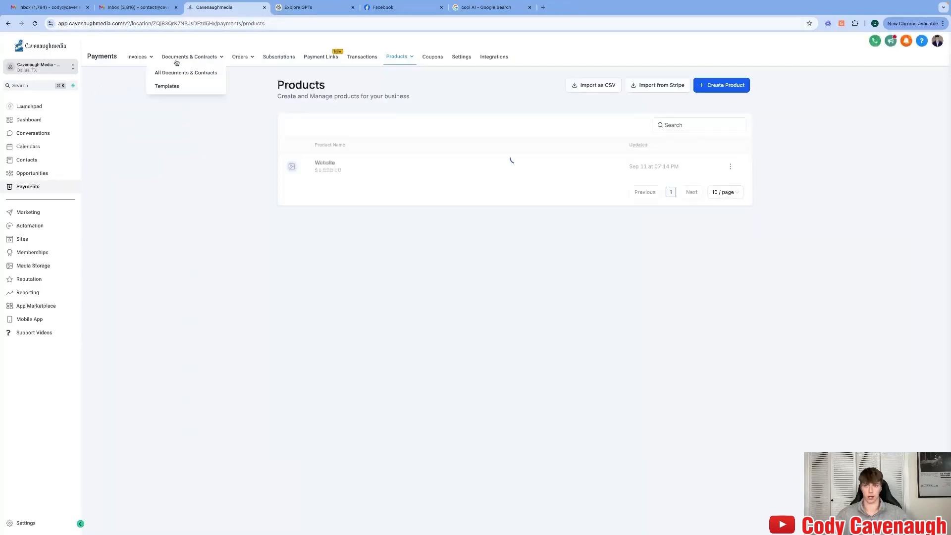
{"action": "mouse_move", "coordinate": [134, 56]}
{"action": "left_click", "coordinate": [123, 74]}
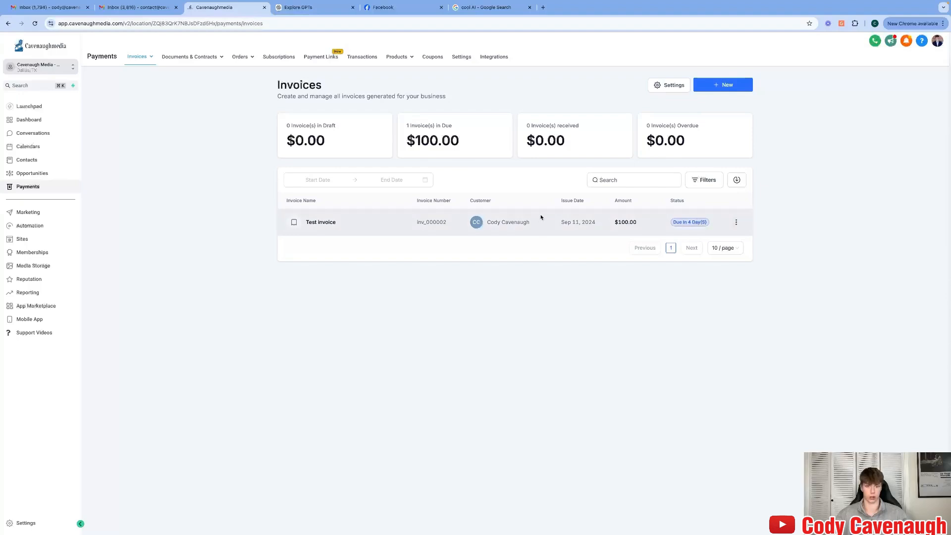
Void the existing "Test invoice" in the invoices list.
{"action": "left_click", "coordinate": [735, 224]}
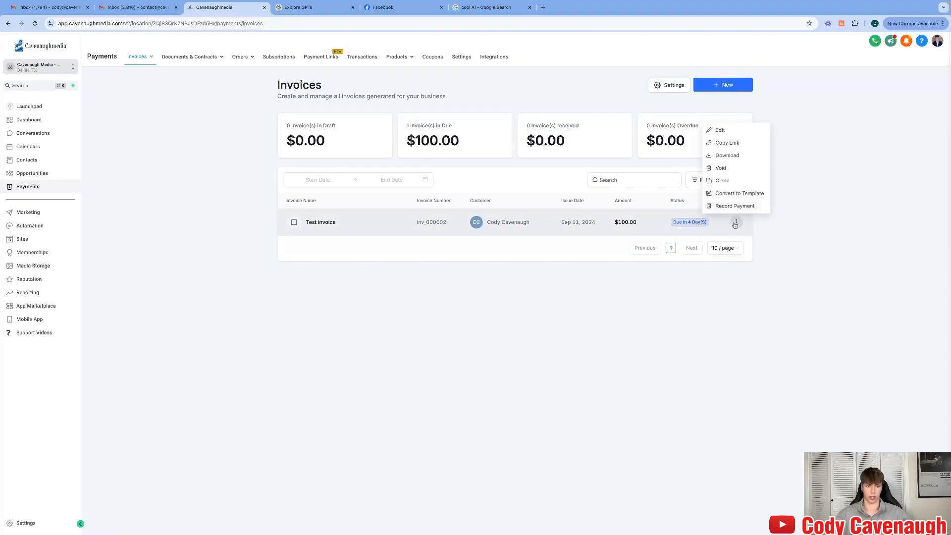
{"action": "left_click", "coordinate": [720, 169]}
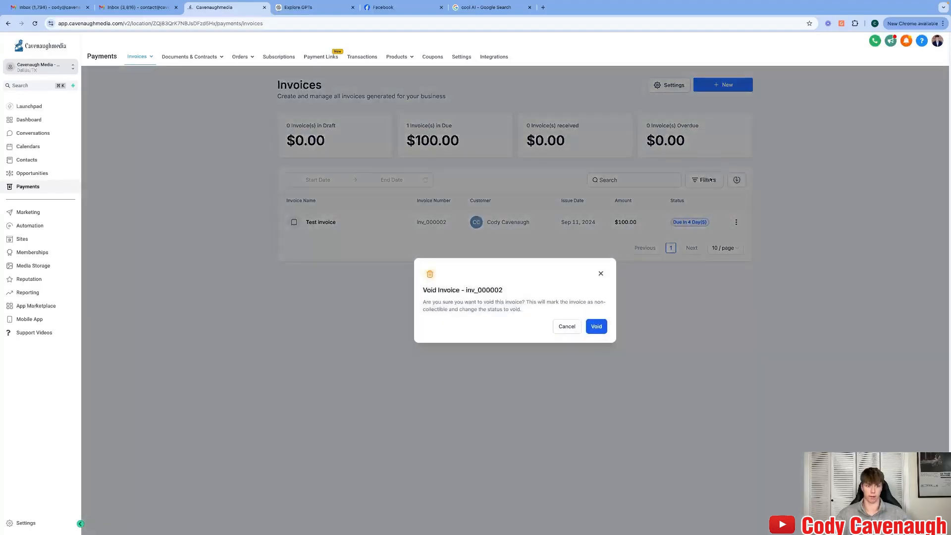
{"action": "left_click", "coordinate": [597, 326]}
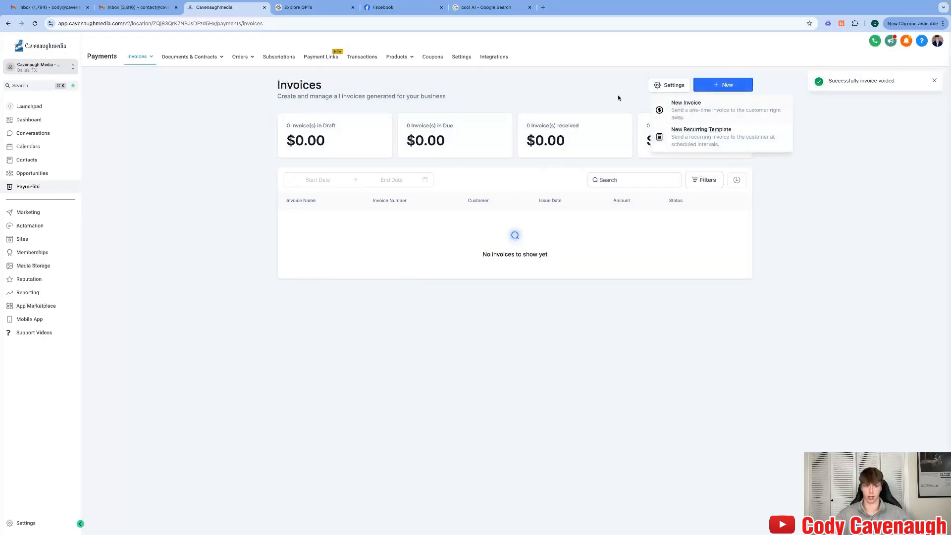
Start a new one-time invoice and add the existing client, found by searching for their name.
{"action": "mouse_move", "coordinate": [731, 84]}
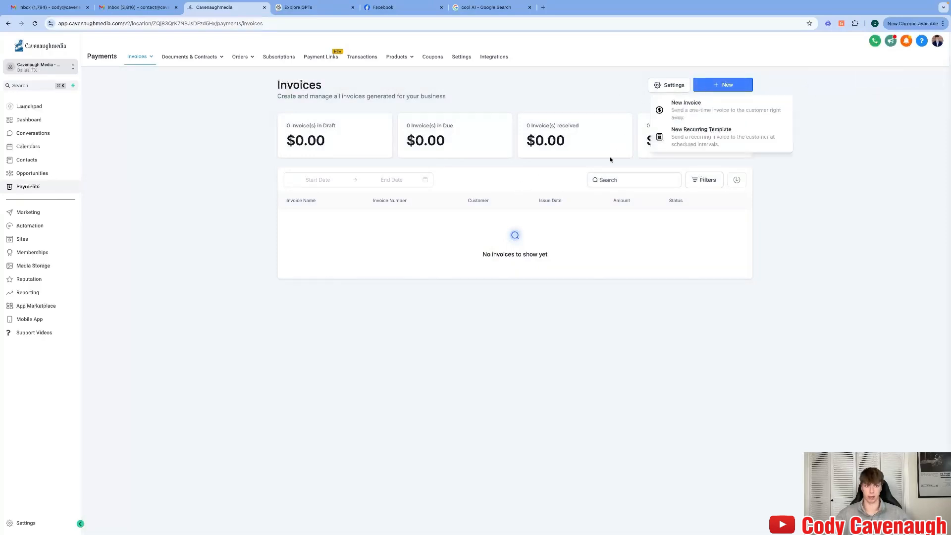
{"action": "left_click", "coordinate": [700, 116]}
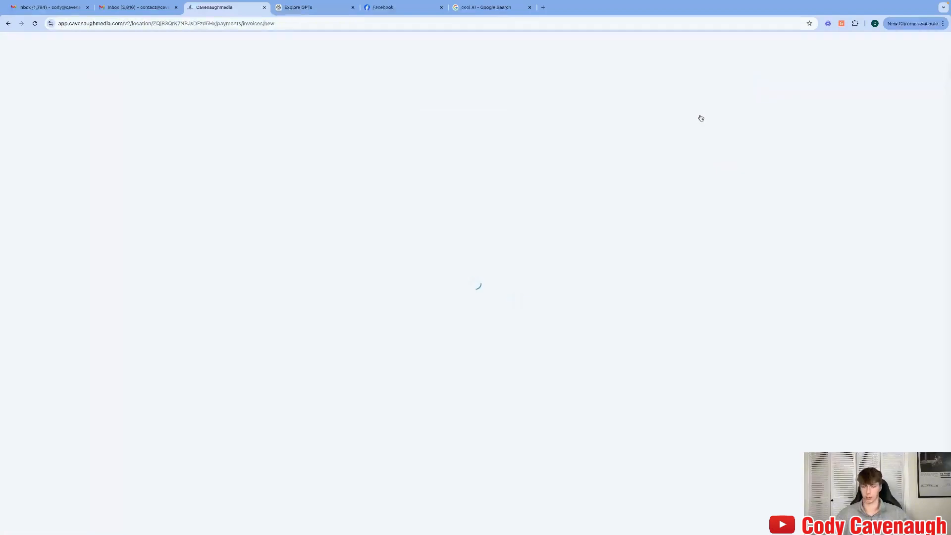
{"action": "left_click", "coordinate": [355, 227]}
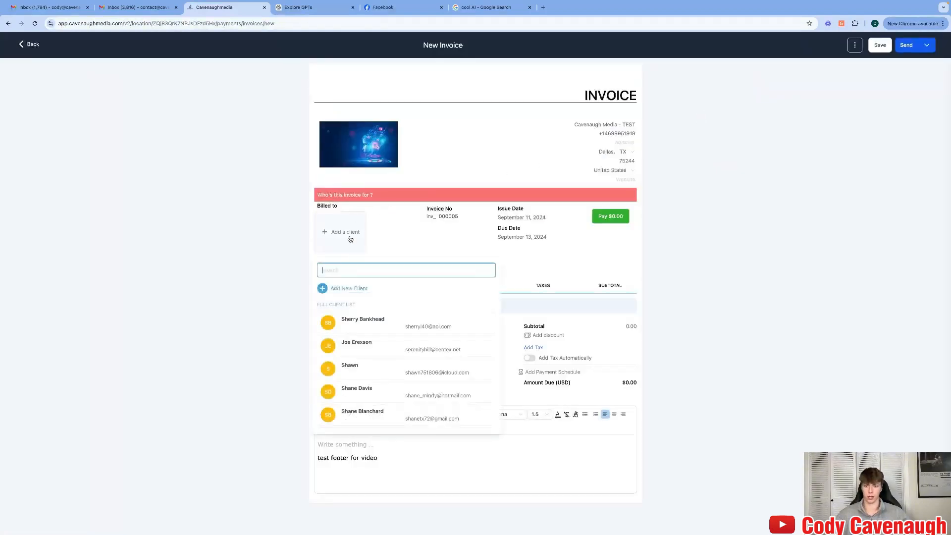
{"action": "type", "text": "cooy cav"}
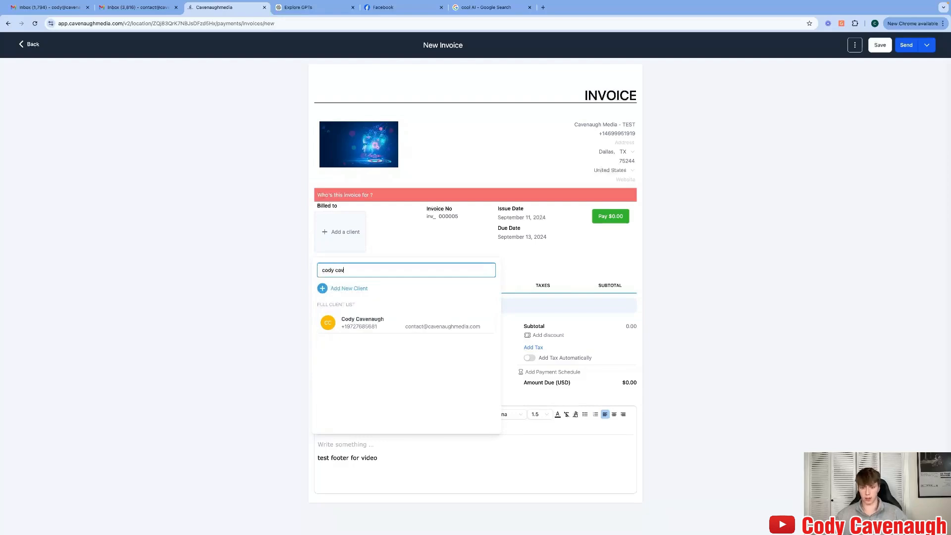
{"action": "left_click", "coordinate": [383, 327]}
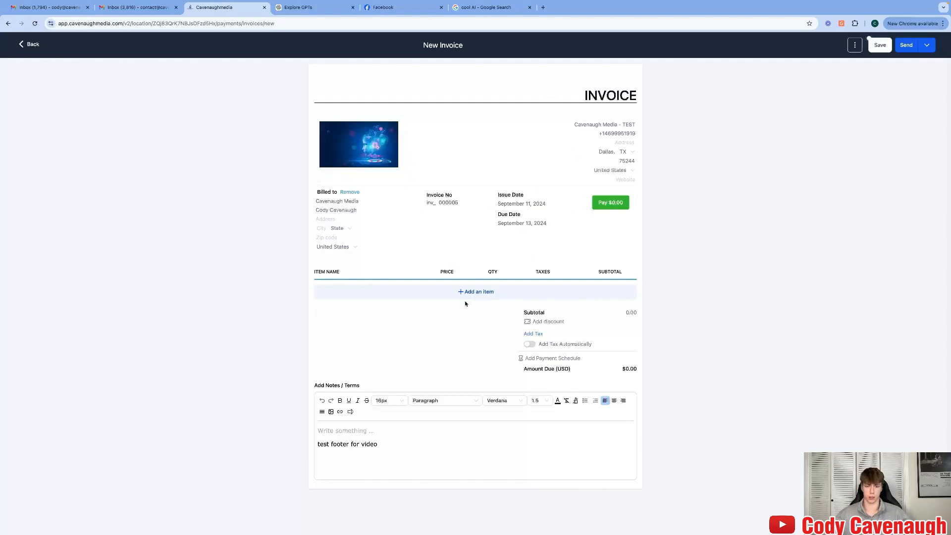
Add the Website product at 1500 to the invoice and send it to the client by email and text.
{"action": "left_click", "coordinate": [415, 295]}
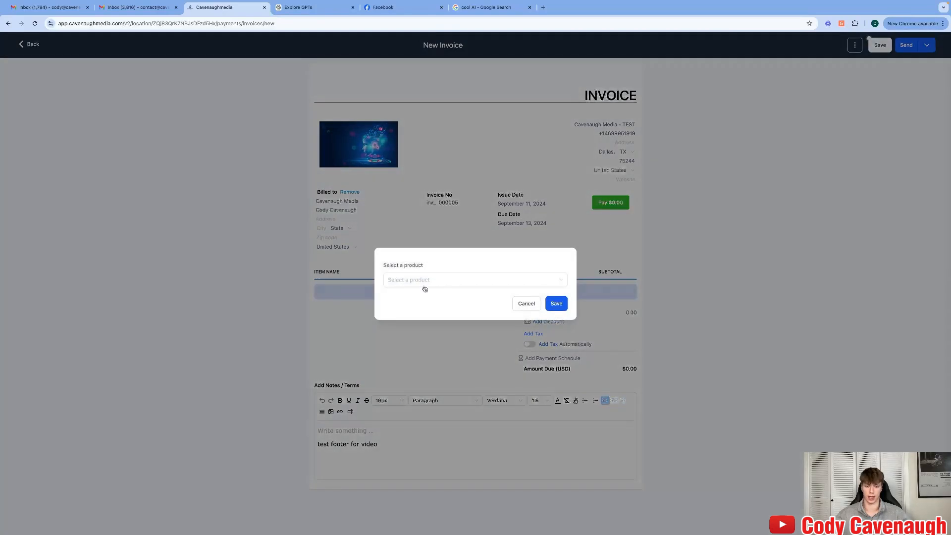
{"action": "left_click", "coordinate": [424, 284]}
{"action": "left_click", "coordinate": [421, 331]}
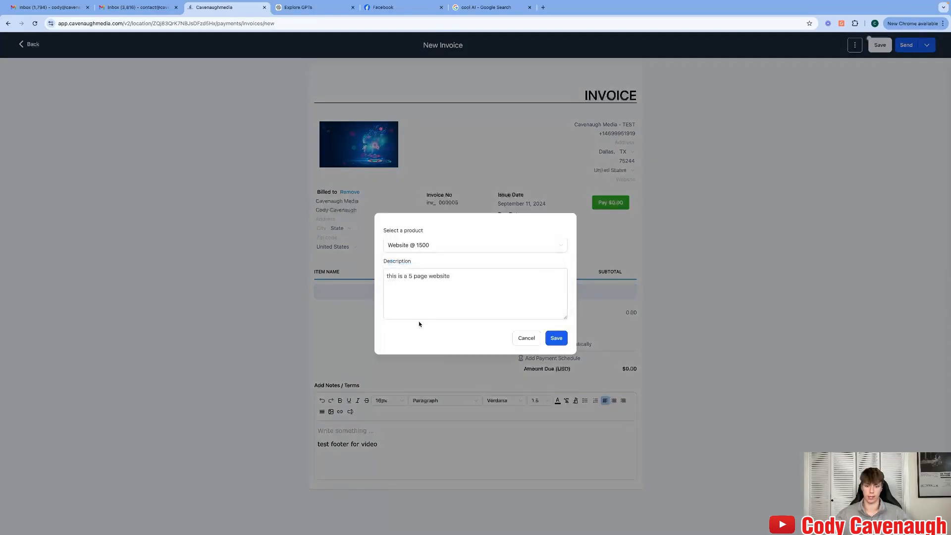
{"action": "left_click", "coordinate": [556, 338]}
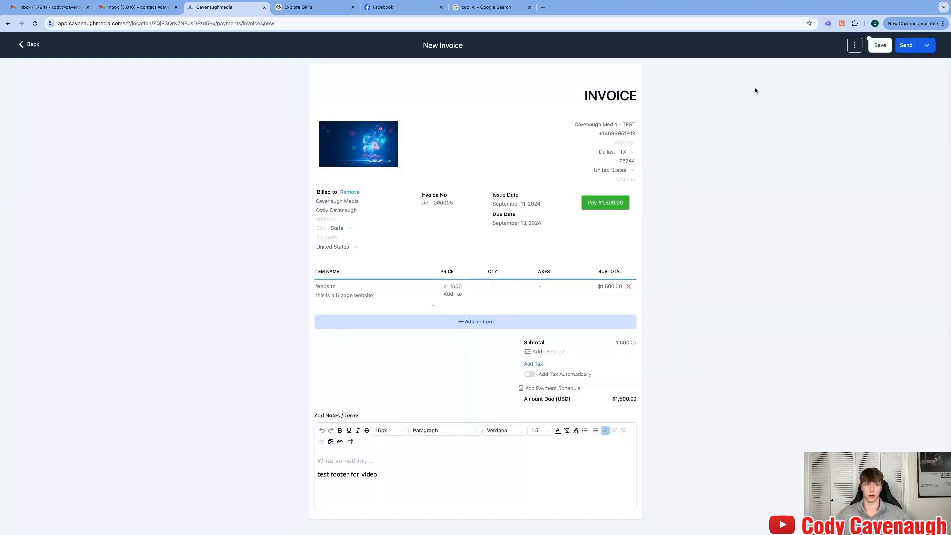
{"action": "left_click", "coordinate": [899, 45]}
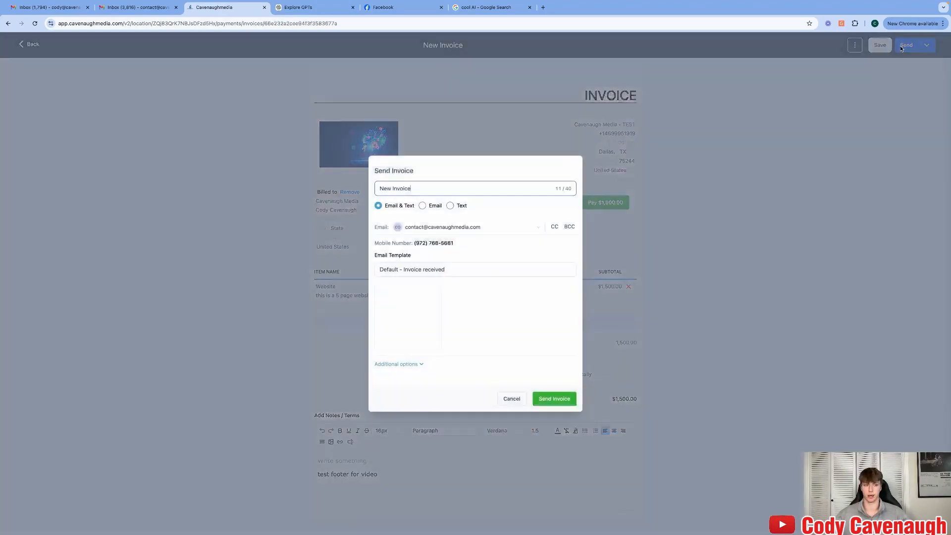
{"action": "left_click", "coordinate": [556, 399]}
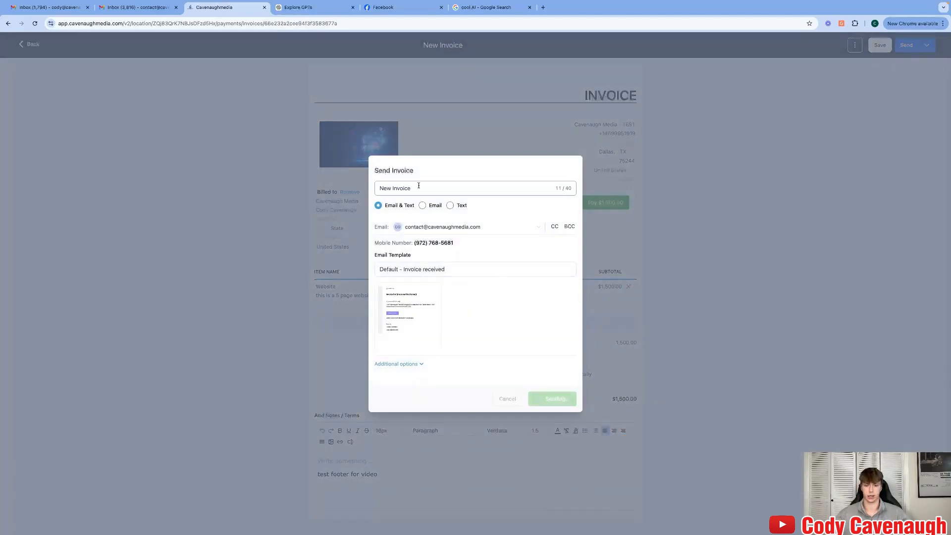